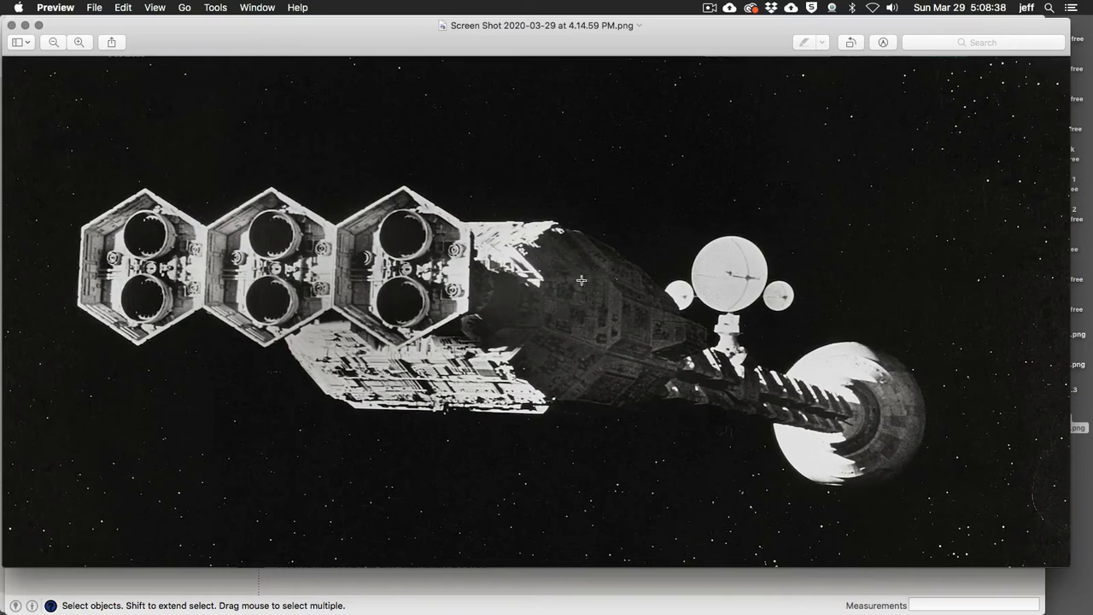
Close the spaceship reference image, switch to SketchUp and set the camera to Perspective
left_click(11, 25)
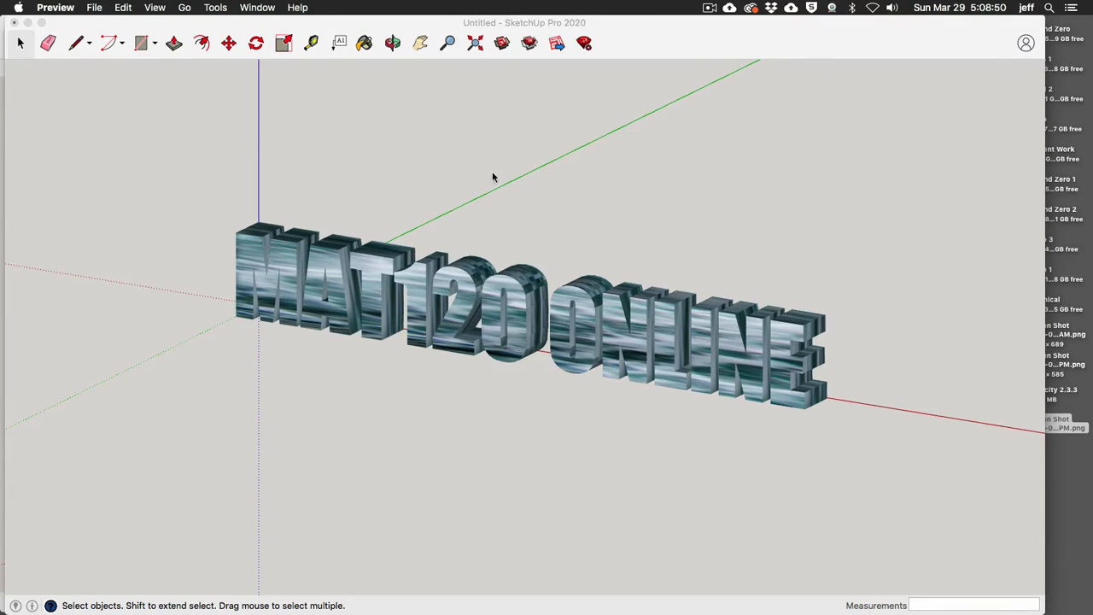
left_click(155, 7)
mouse_move(215, 6)
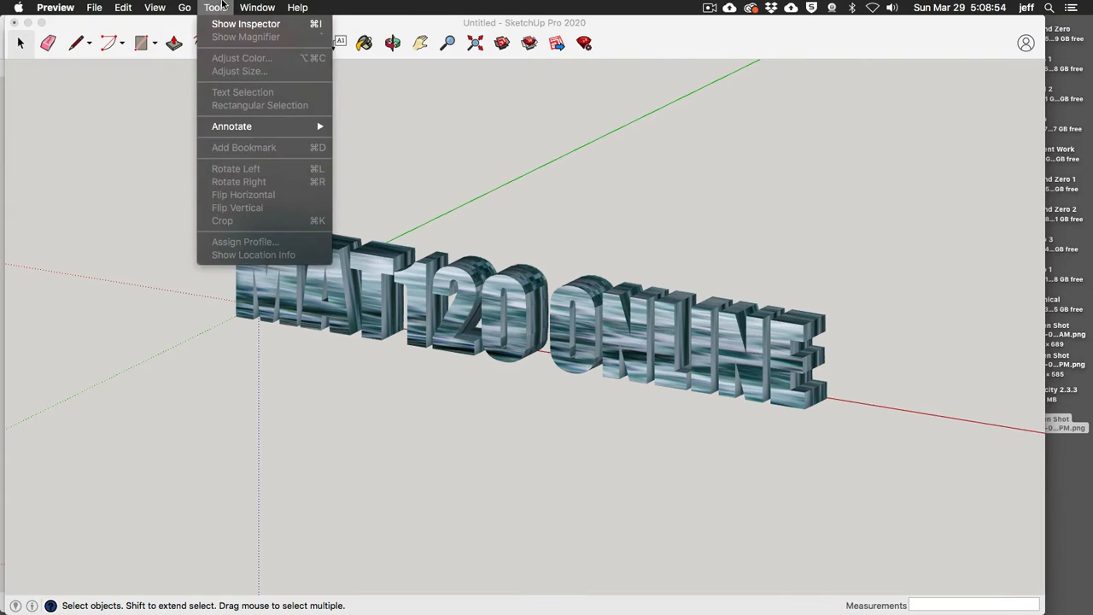
left_click(151, 190)
left_click(247, 7)
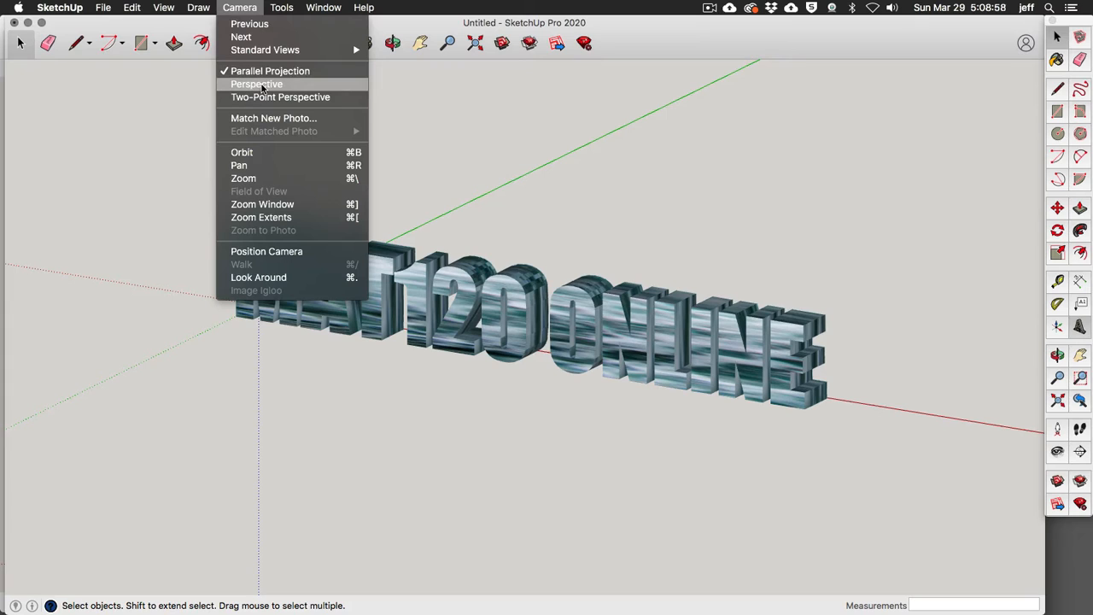
left_click(257, 84)
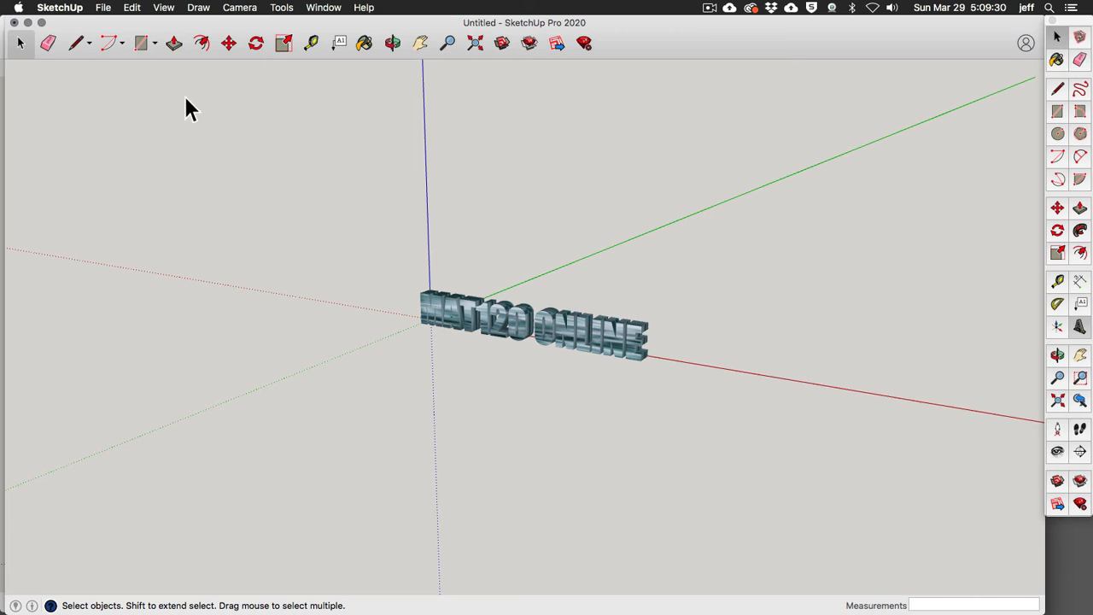
Show the Scenes manager and place it clear of the 3D title text
left_click(329, 7)
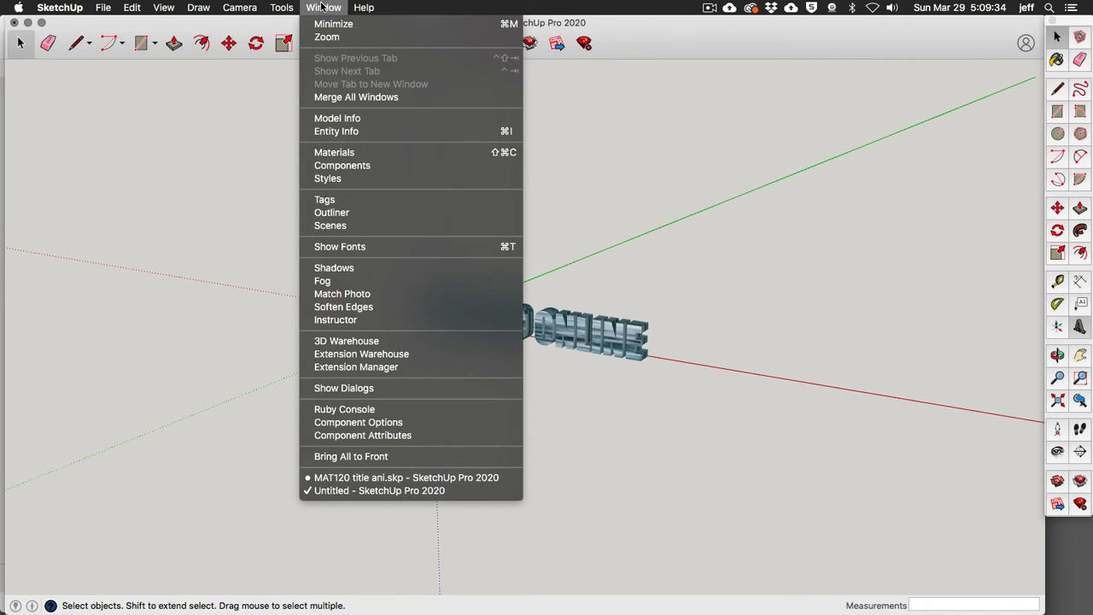
left_click(366, 228)
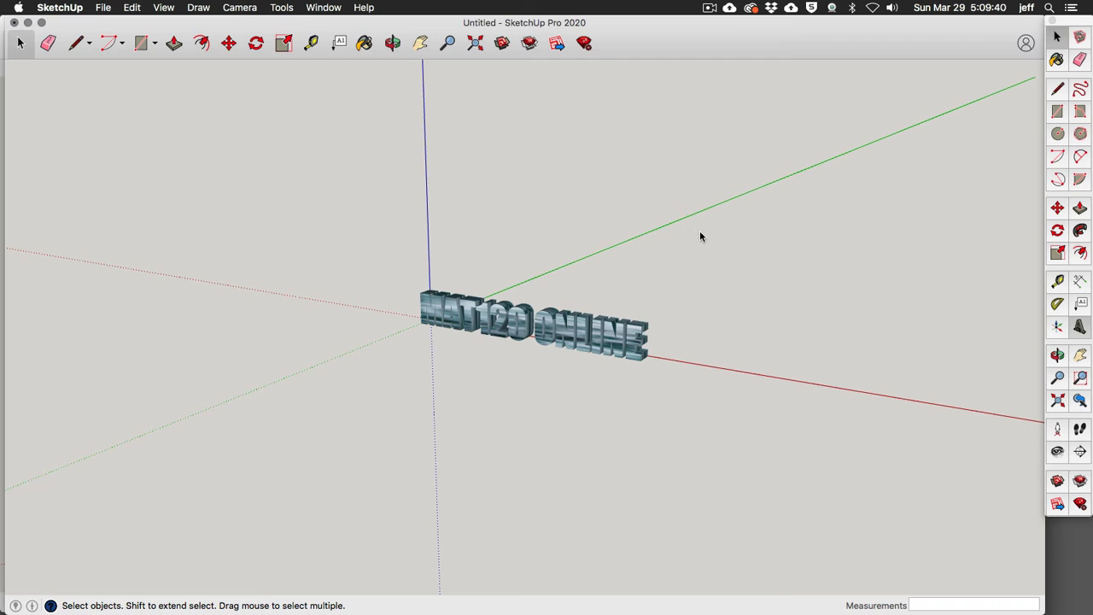
left_click_drag(815, 280, 805, 136)
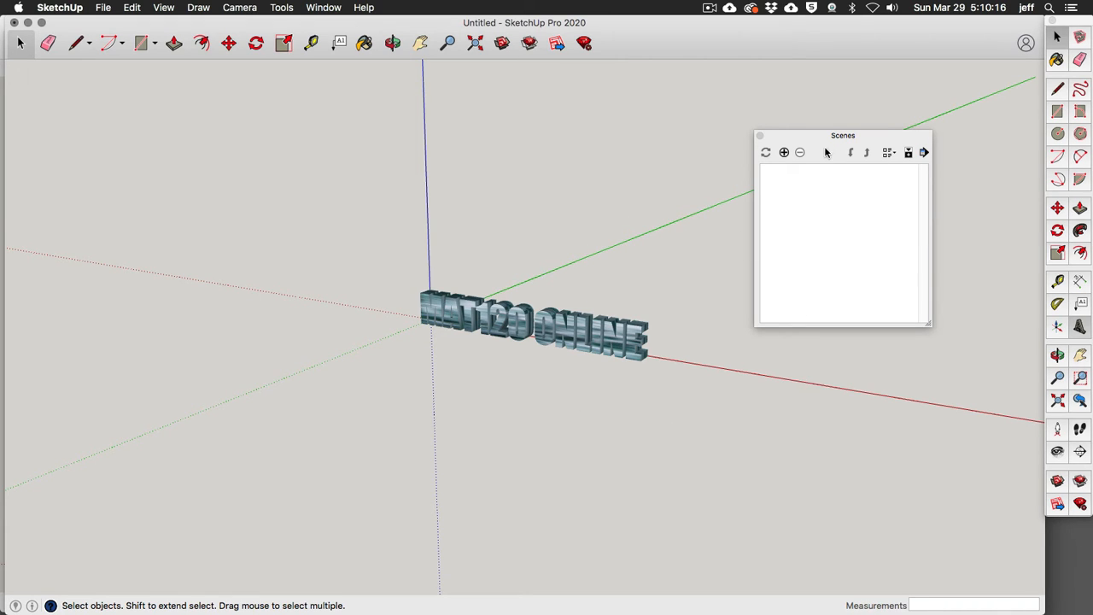
left_click_drag(833, 136, 937, 89)
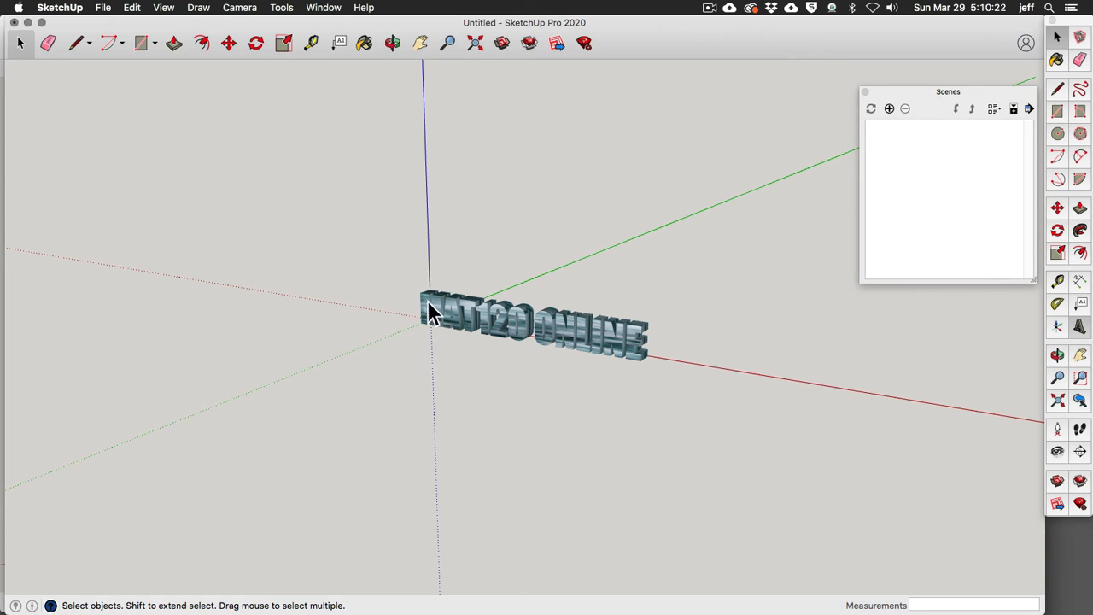
Create the first scene from the standard Front view of the enlarged MAT120 ONLINE text, saving the style changes as a new style
left_click(237, 7)
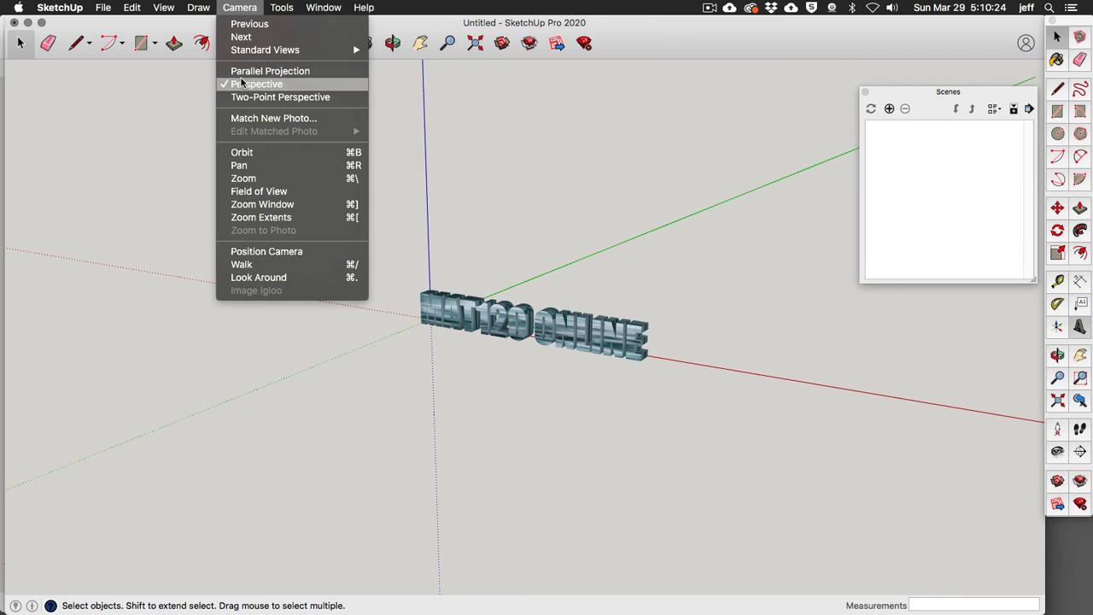
mouse_move(249, 51)
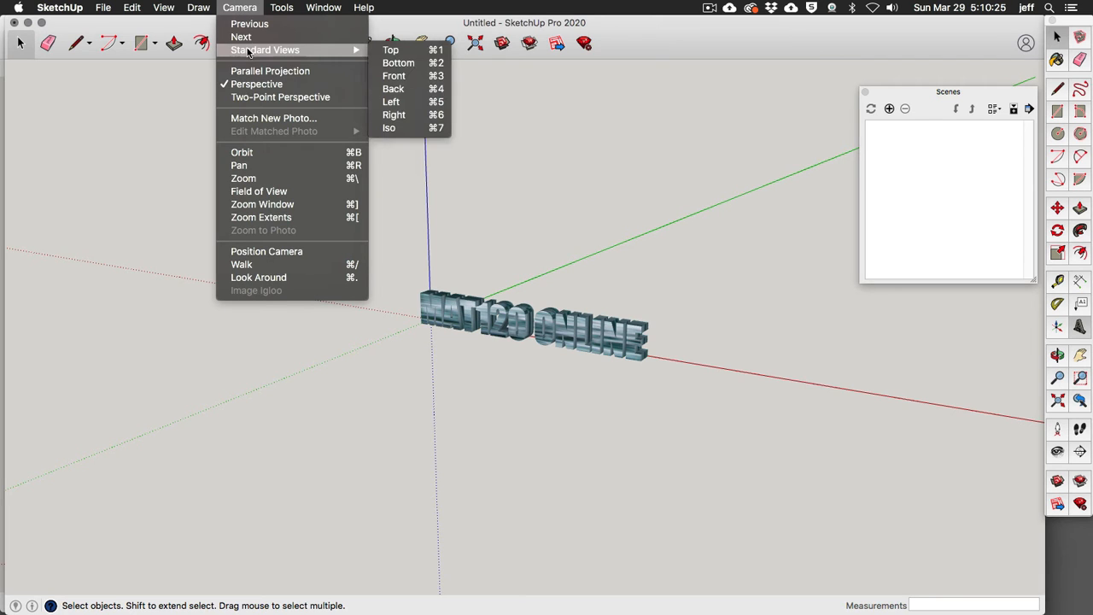
left_click(394, 76)
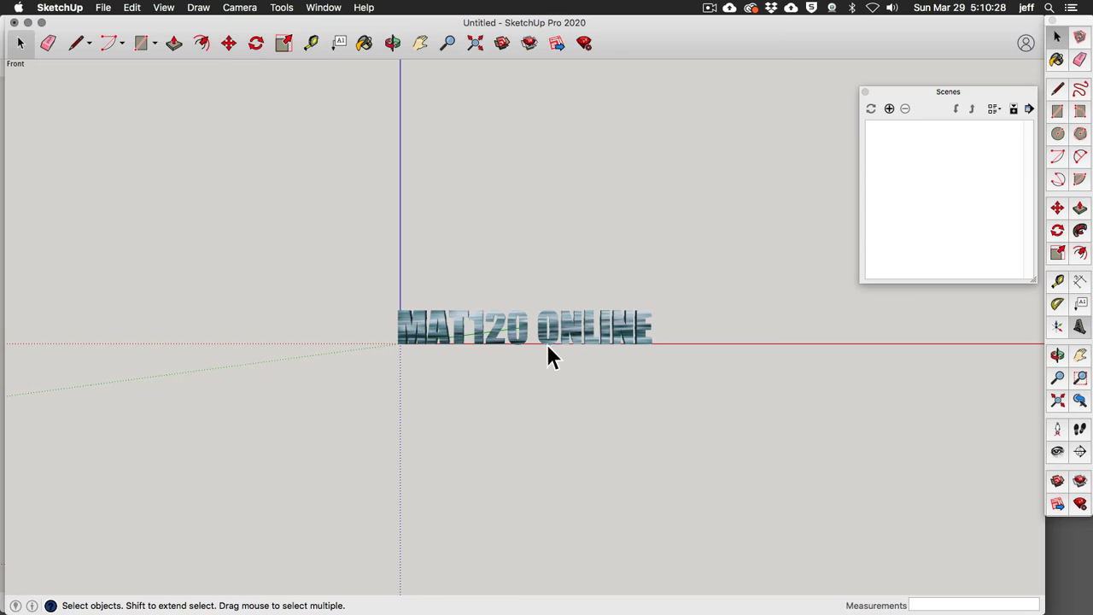
scroll(563, 328, "up", 5)
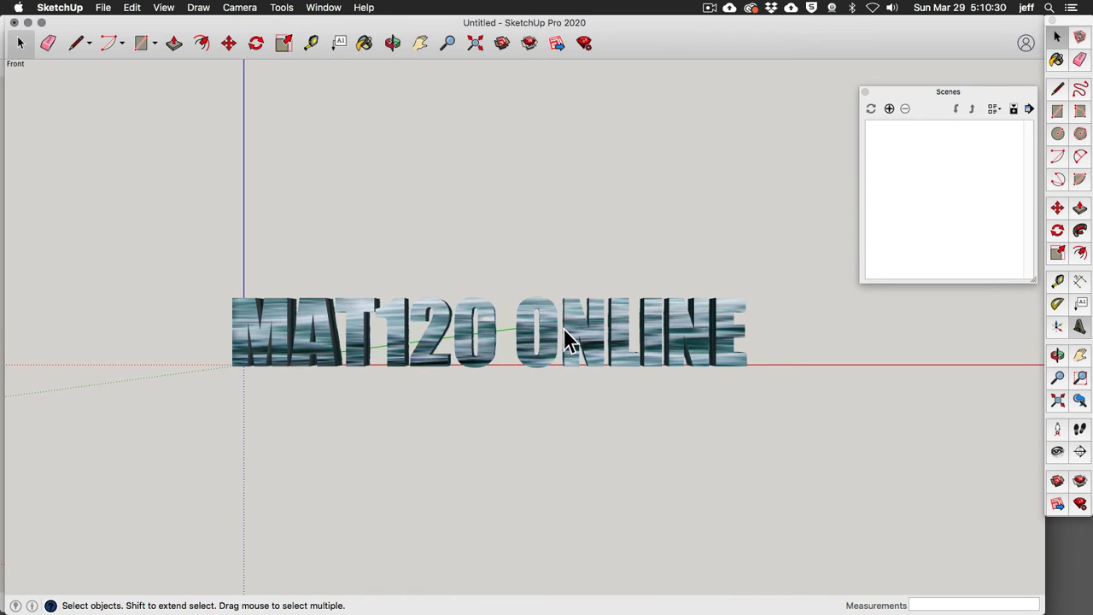
scroll(563, 329, "up", 2)
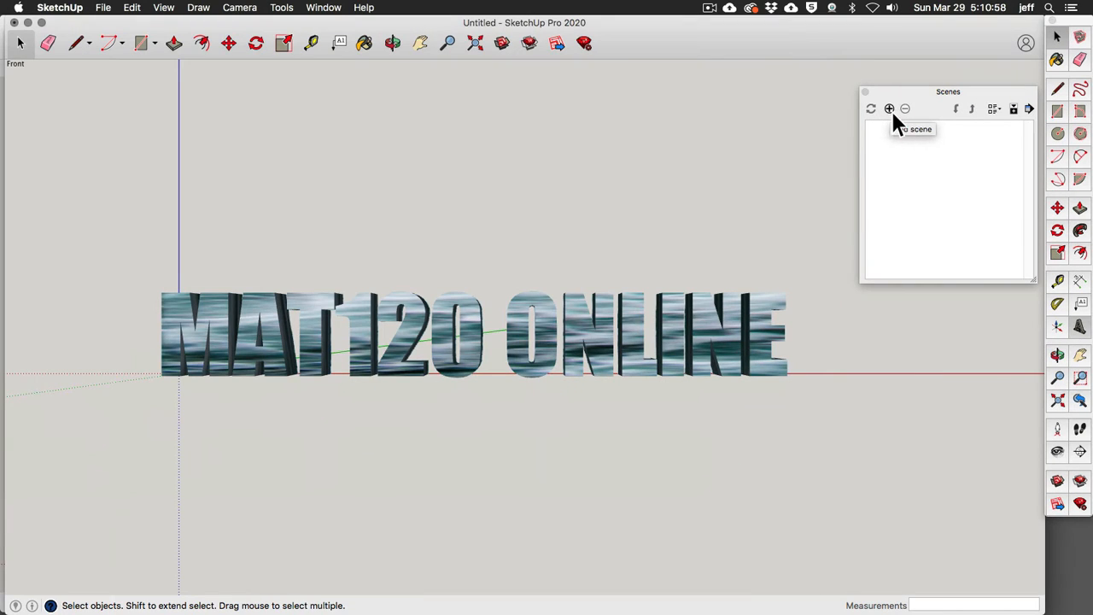
left_click(889, 110)
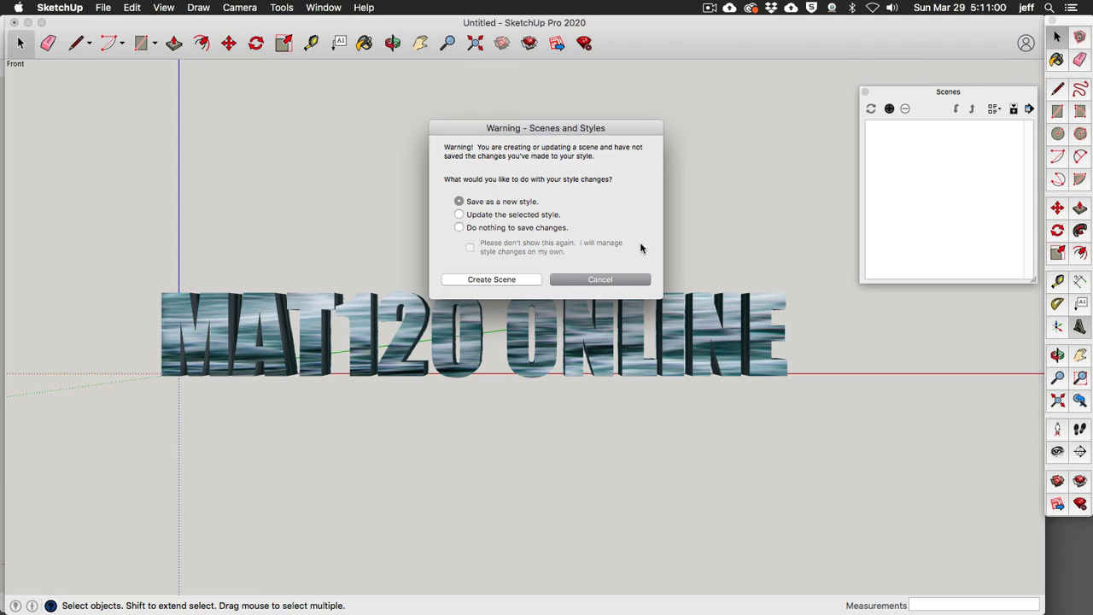
left_click(503, 280)
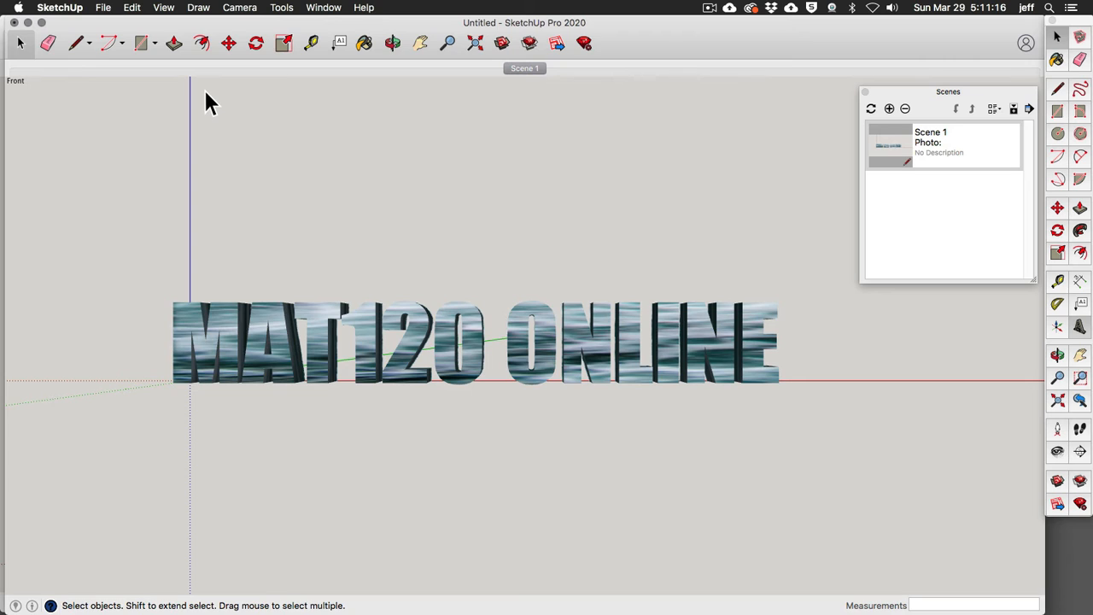
Add a second scene showing the title text from the standard Right view
key("o")
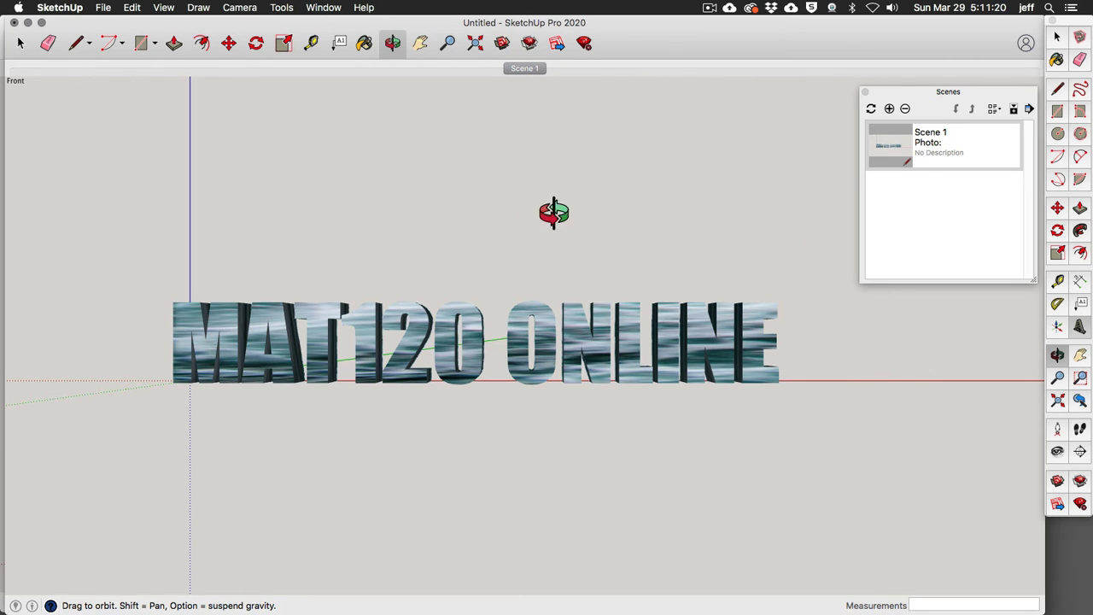
left_click(238, 6)
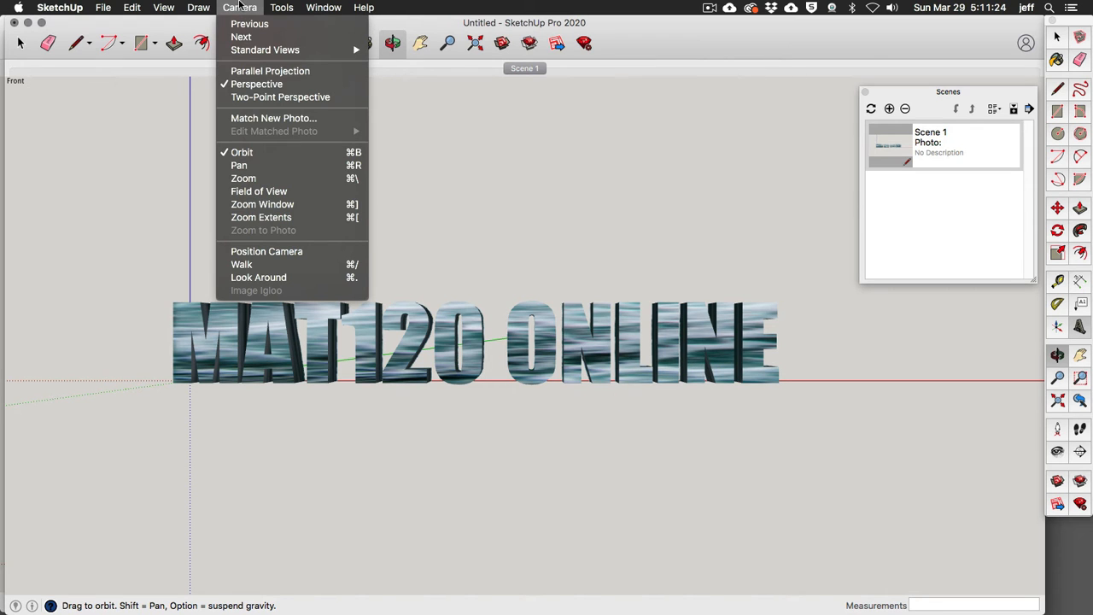
mouse_move(282, 50)
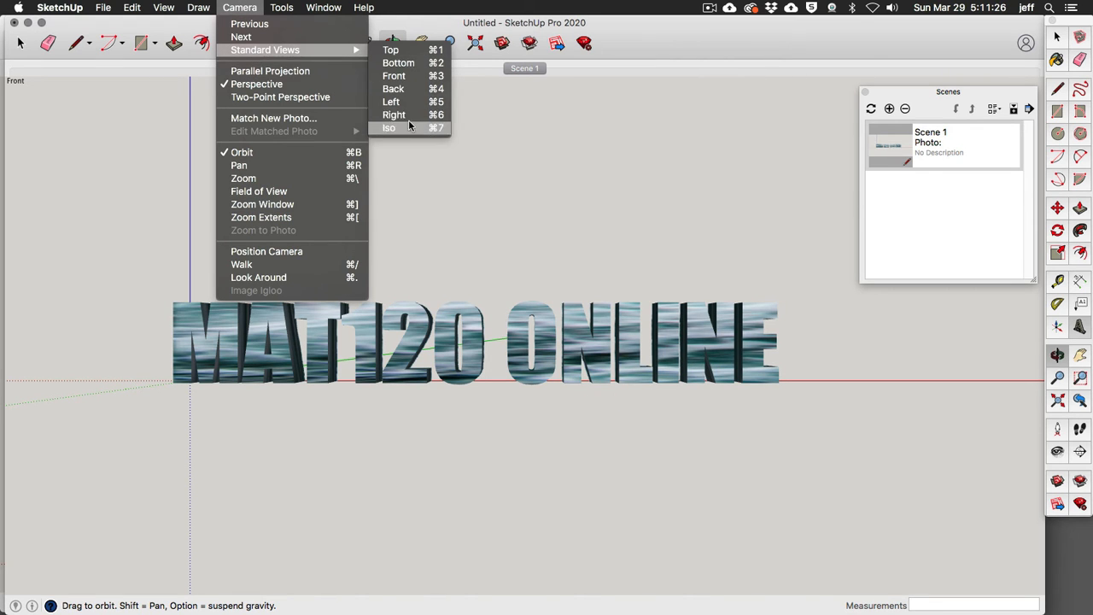
left_click(396, 115)
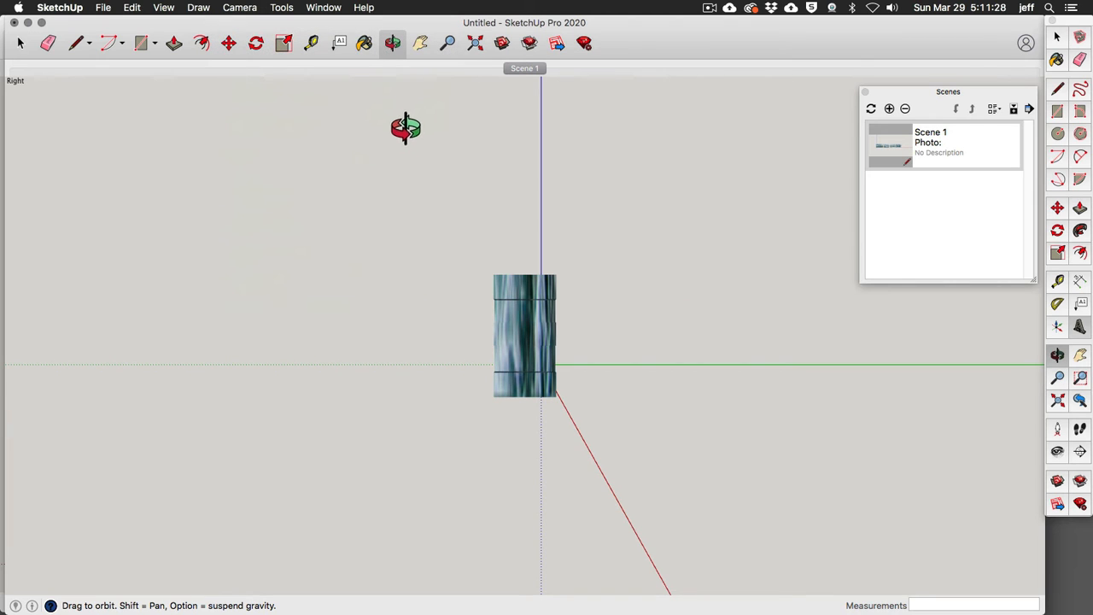
left_click(890, 110)
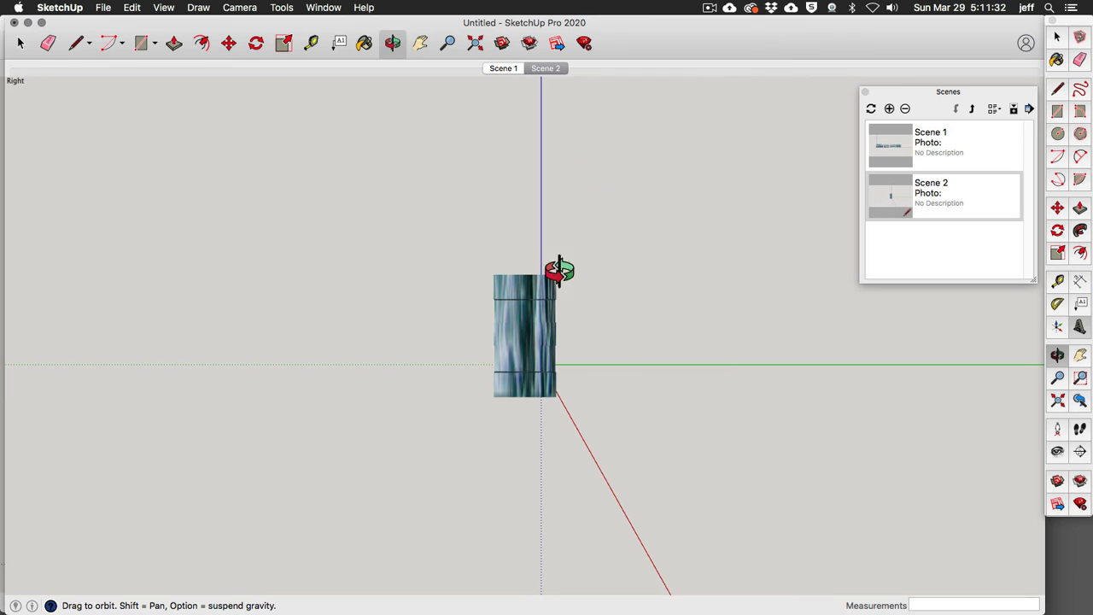
Add a third scene showing the title text from the standard Back view
left_click(243, 8)
mouse_move(291, 49)
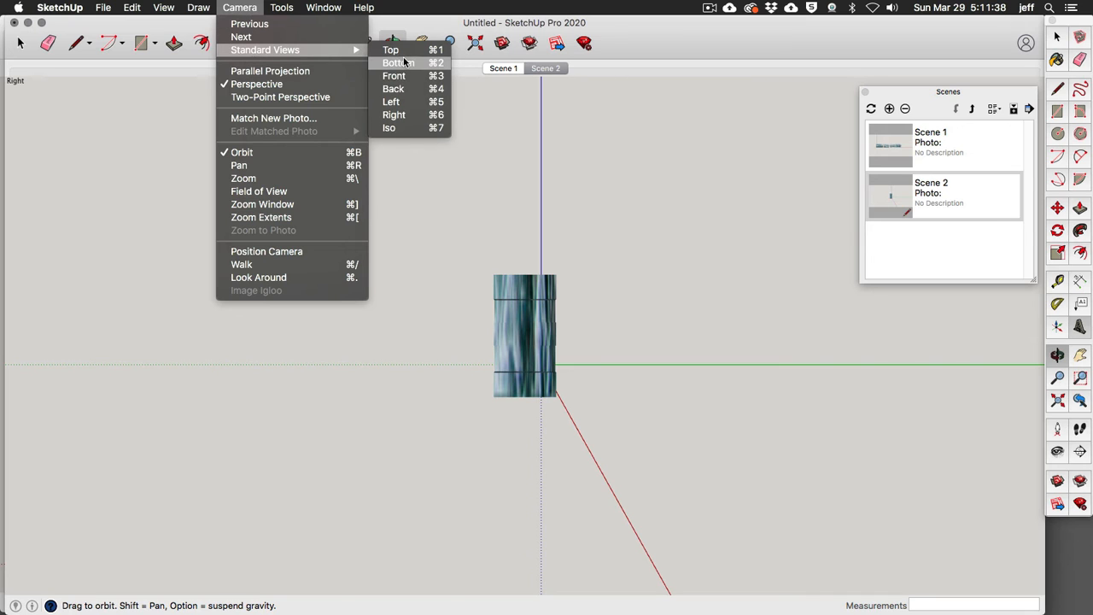
left_click(393, 88)
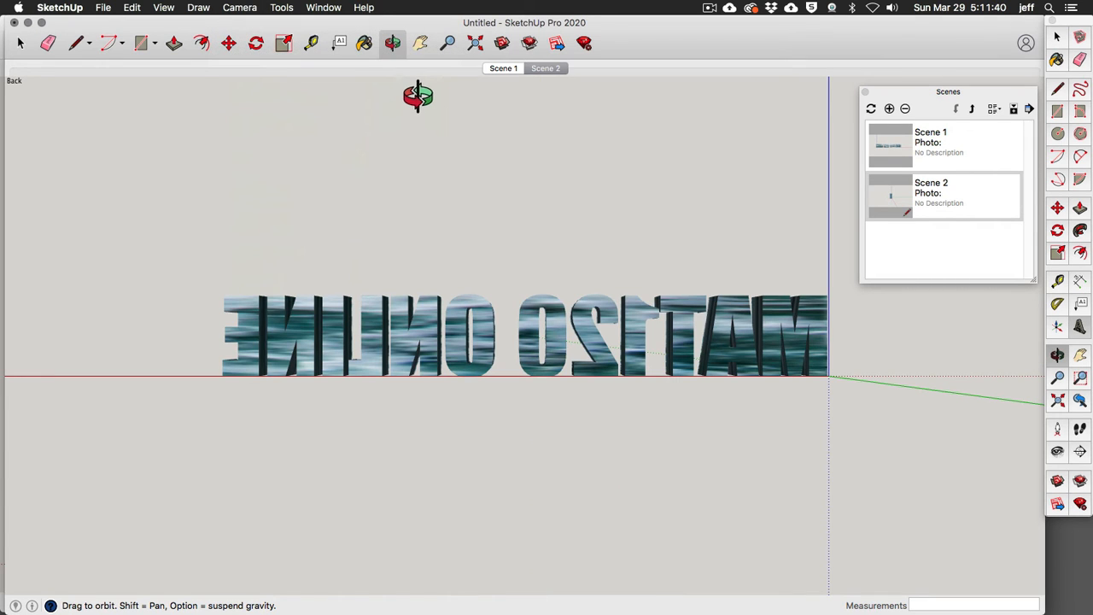
left_click(889, 108)
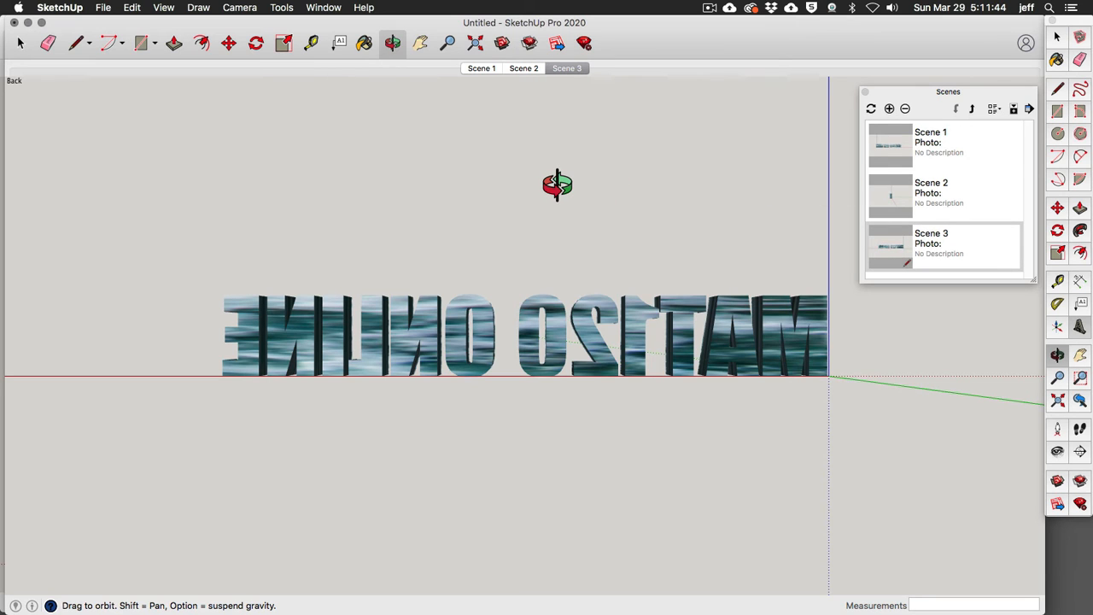
Add a fourth scene showing the title text from the standard Left view
left_click(243, 6)
mouse_move(294, 53)
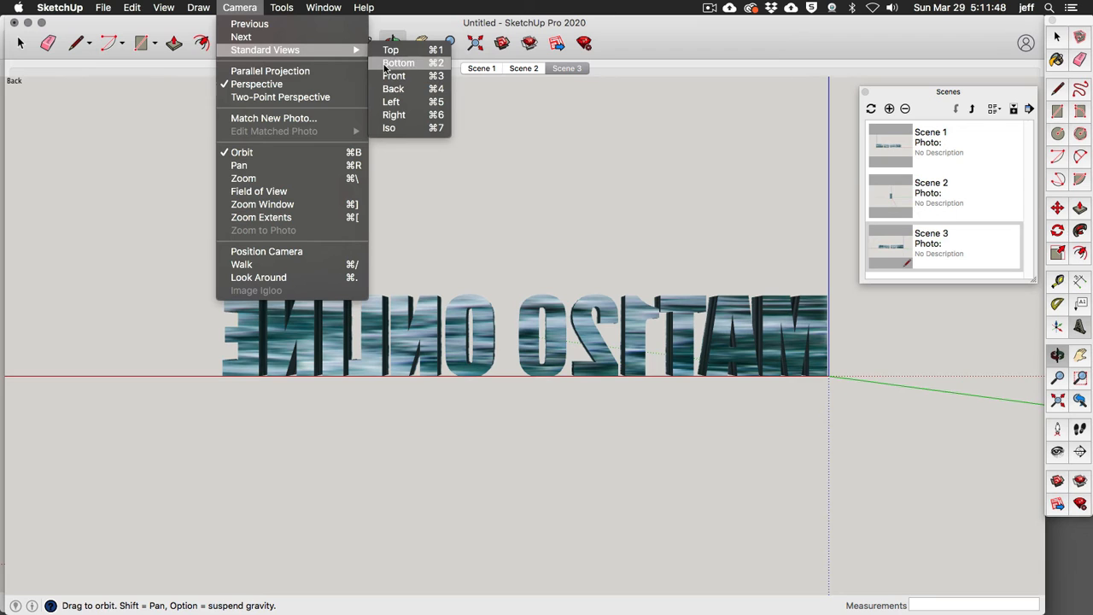
left_click(398, 103)
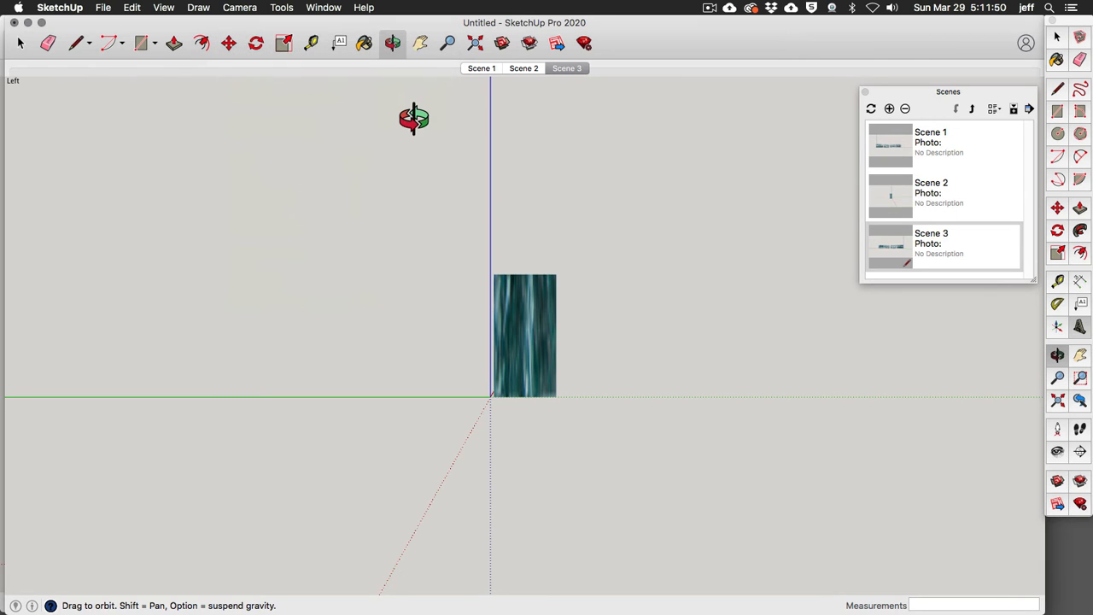
left_click(889, 109)
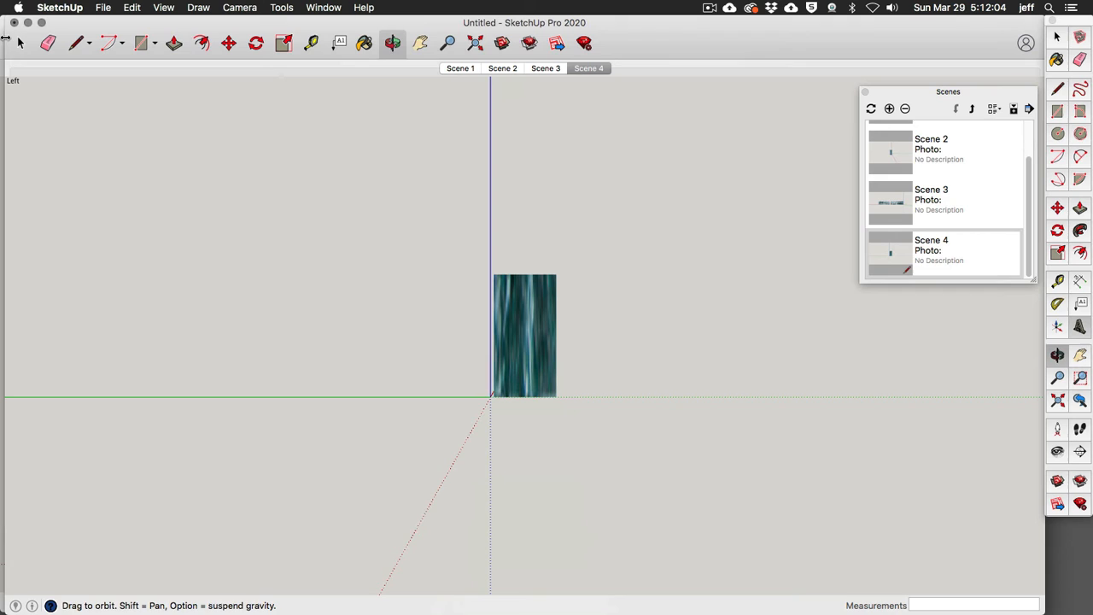
left_click(20, 42)
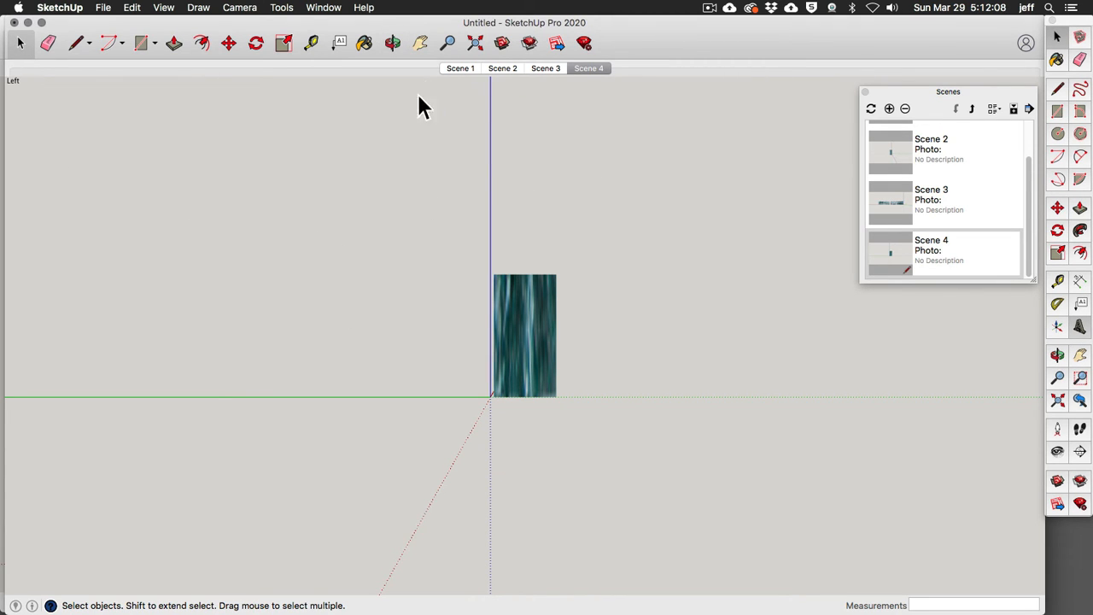
Preview the camera transitions through Scenes 1 to 4 in order and back to Scene 1
left_click(467, 69)
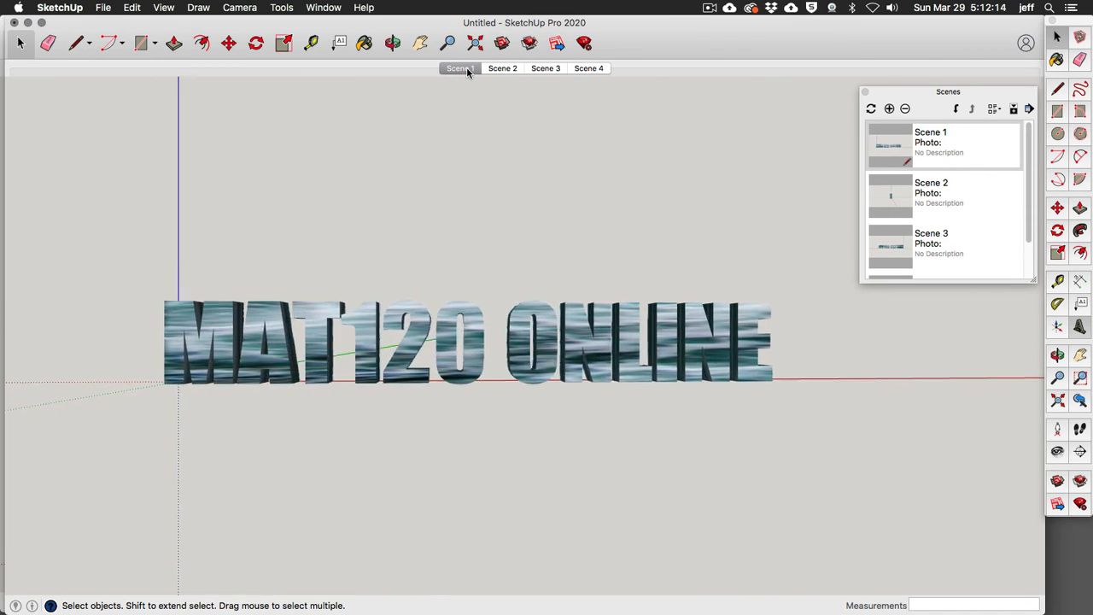
left_click(500, 68)
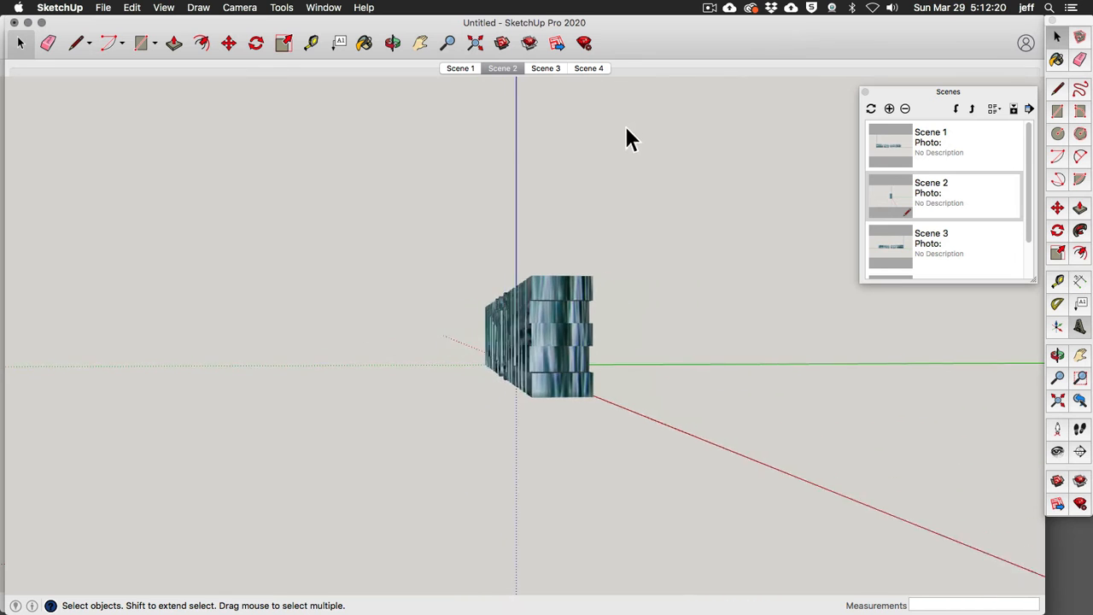
left_click(557, 71)
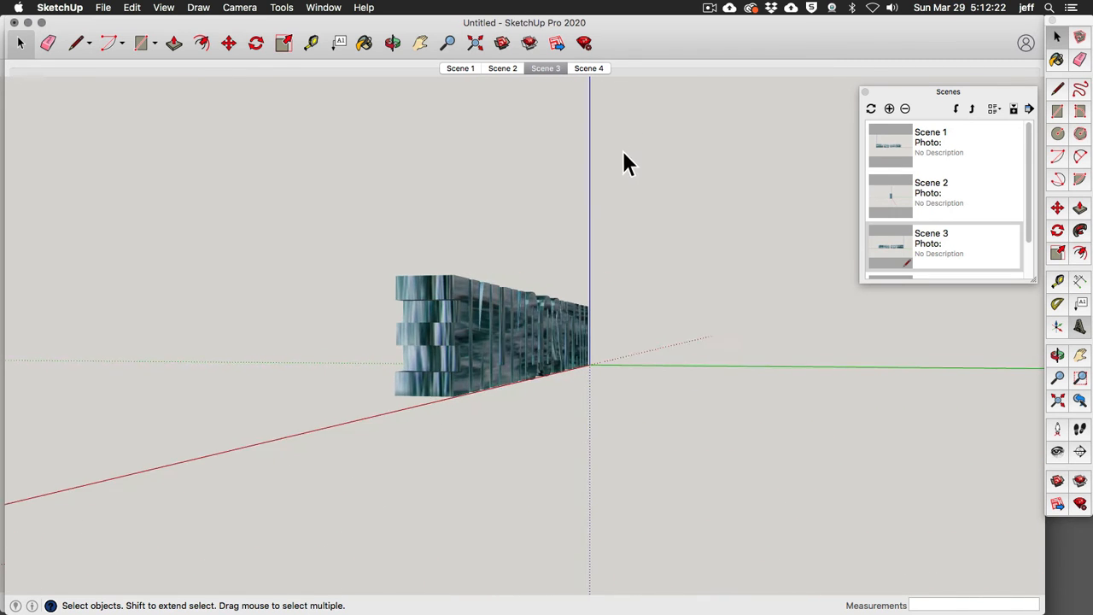
left_click(589, 69)
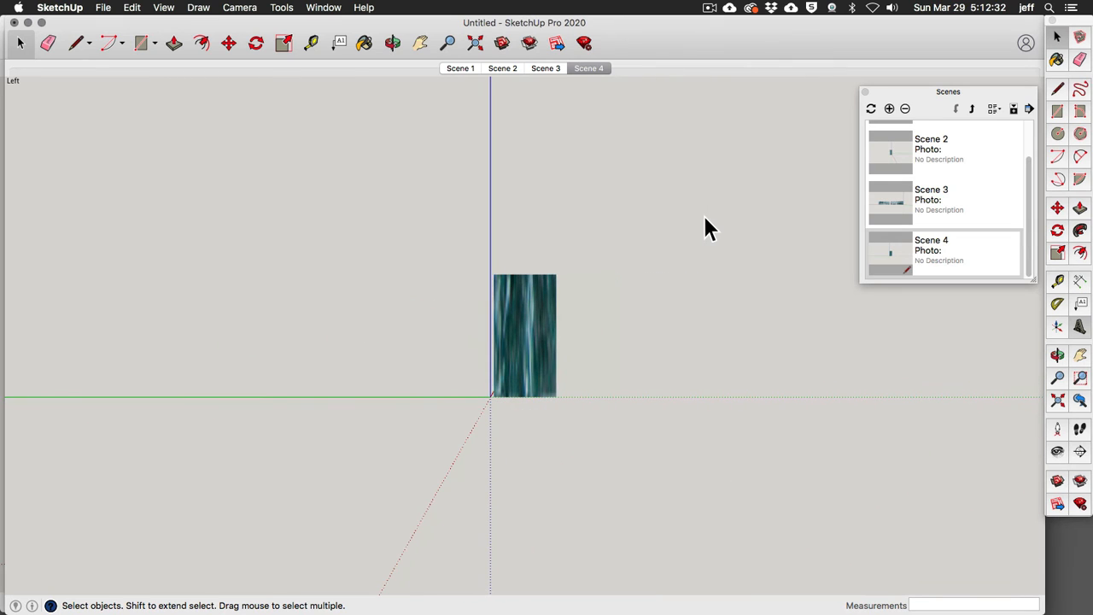
left_click(461, 68)
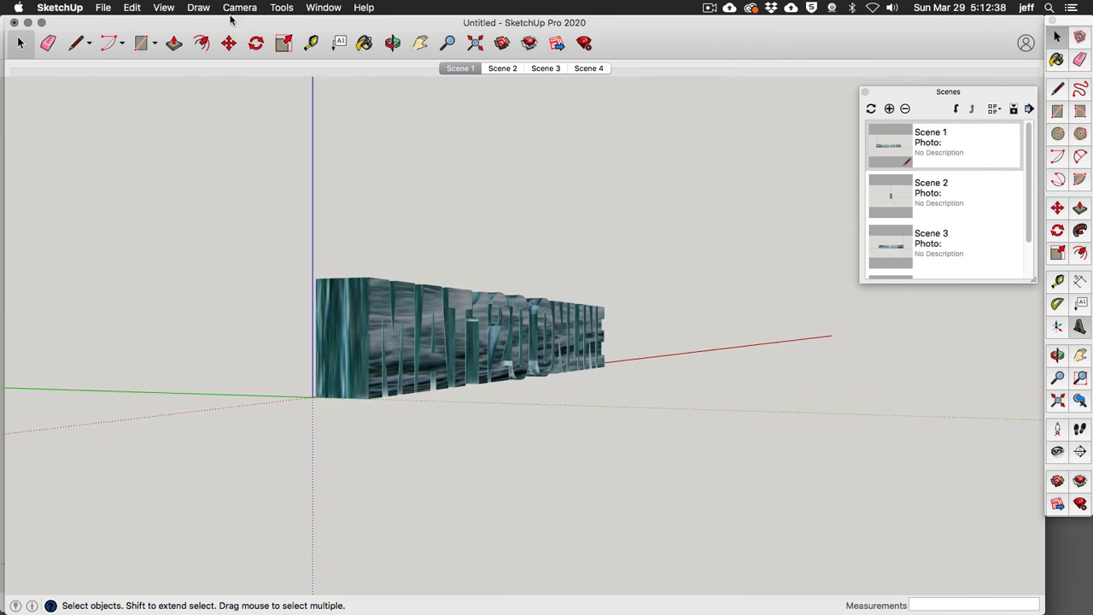
Open the animation settings and set both the scene transition time and the slide delay time to 1 second
left_click(164, 7)
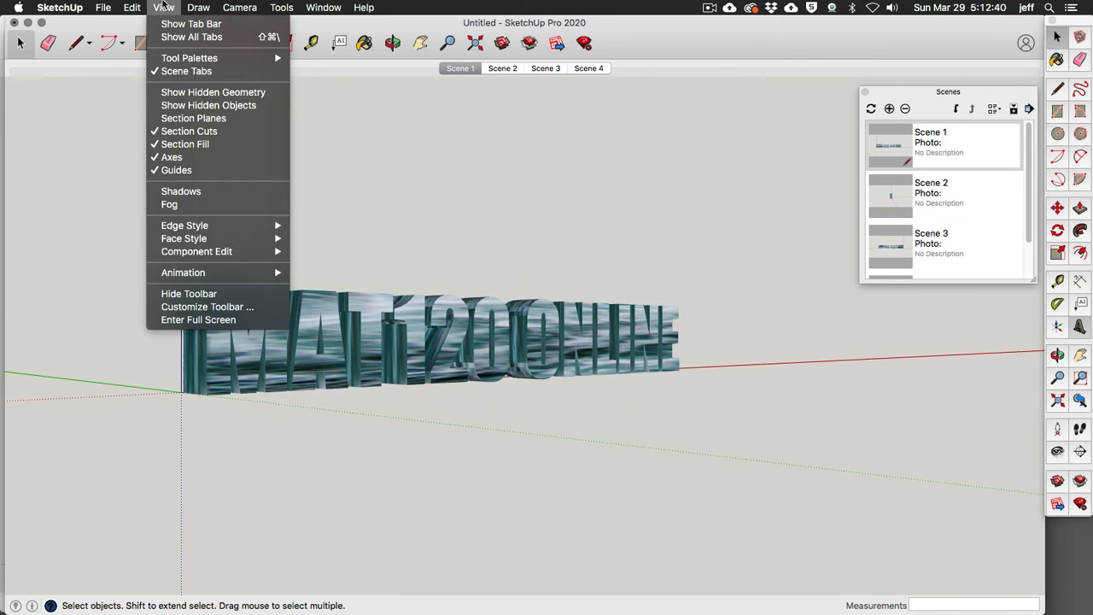
mouse_move(182, 275)
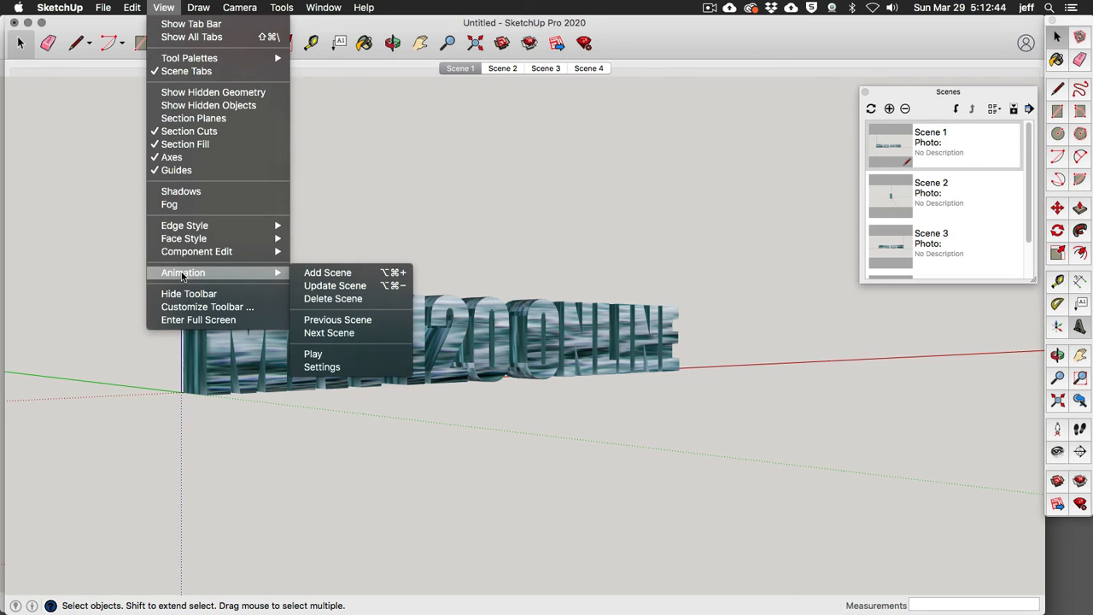
left_click(323, 367)
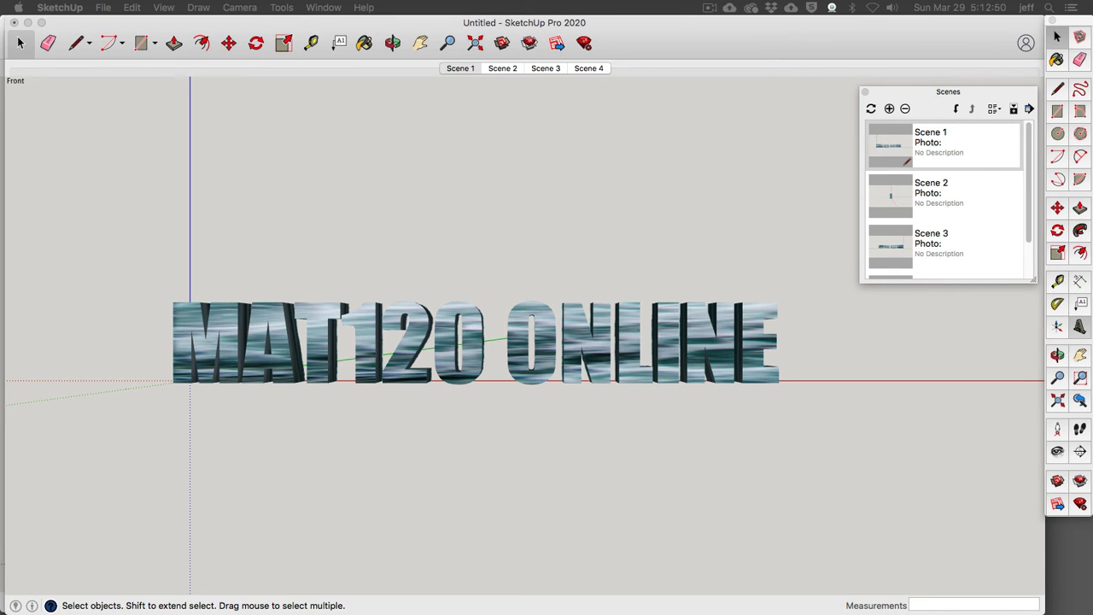
left_click_drag(626, 203, 803, 319)
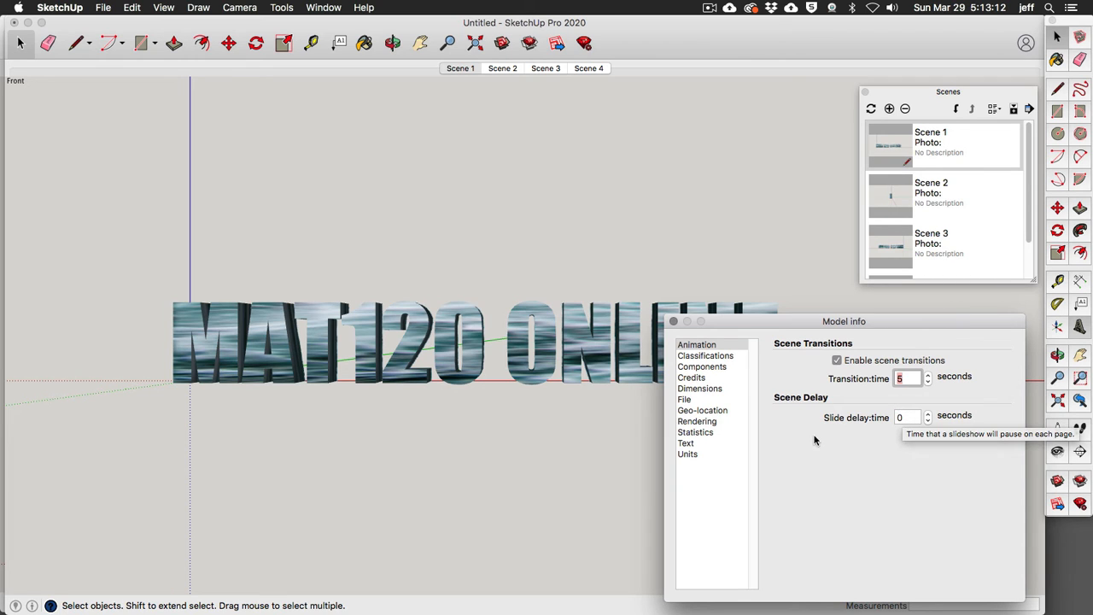
left_click(928, 382)
left_click(928, 382)
left_click(928, 382)
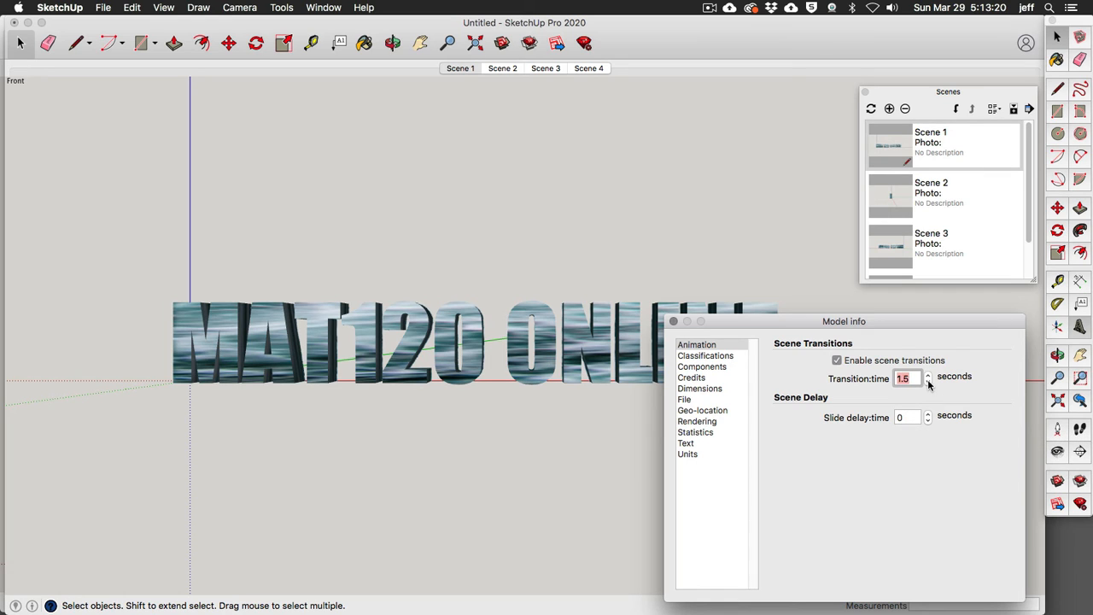
left_click(928, 382)
Play the scene animation to check the transition speed
left_click(167, 7)
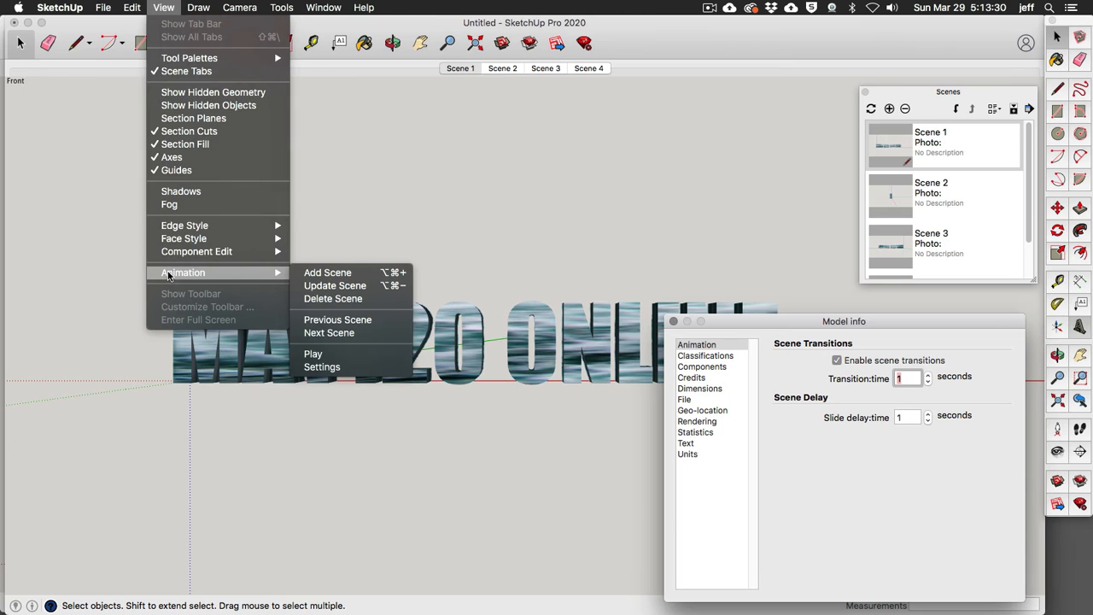
left_click(322, 355)
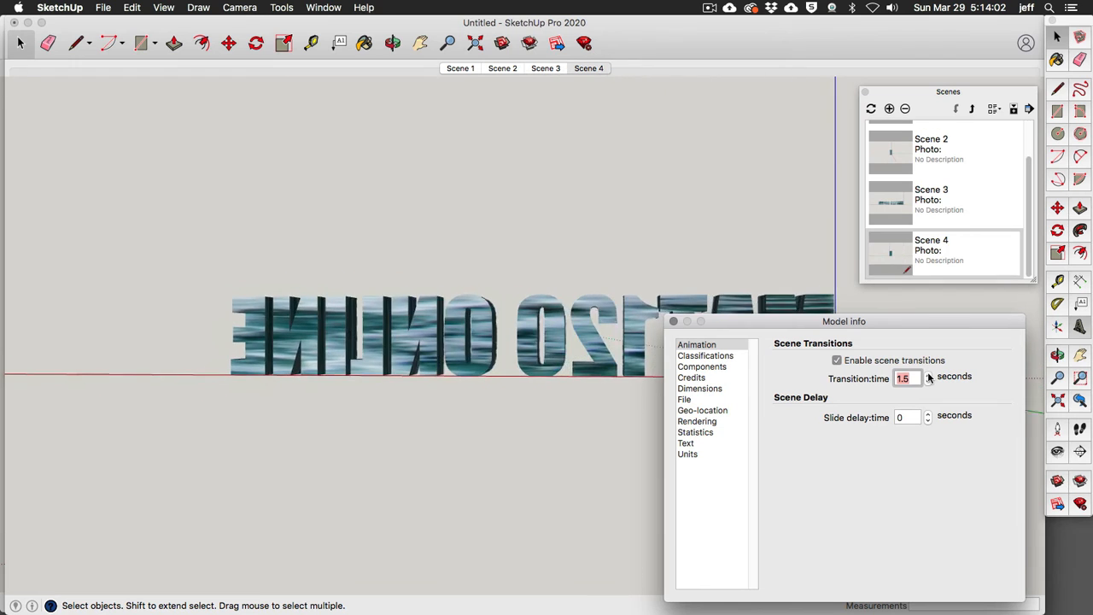
Raise the scene transition time to 4.5 seconds and go back to Scene 1 with the title unobstructed
left_click(929, 376)
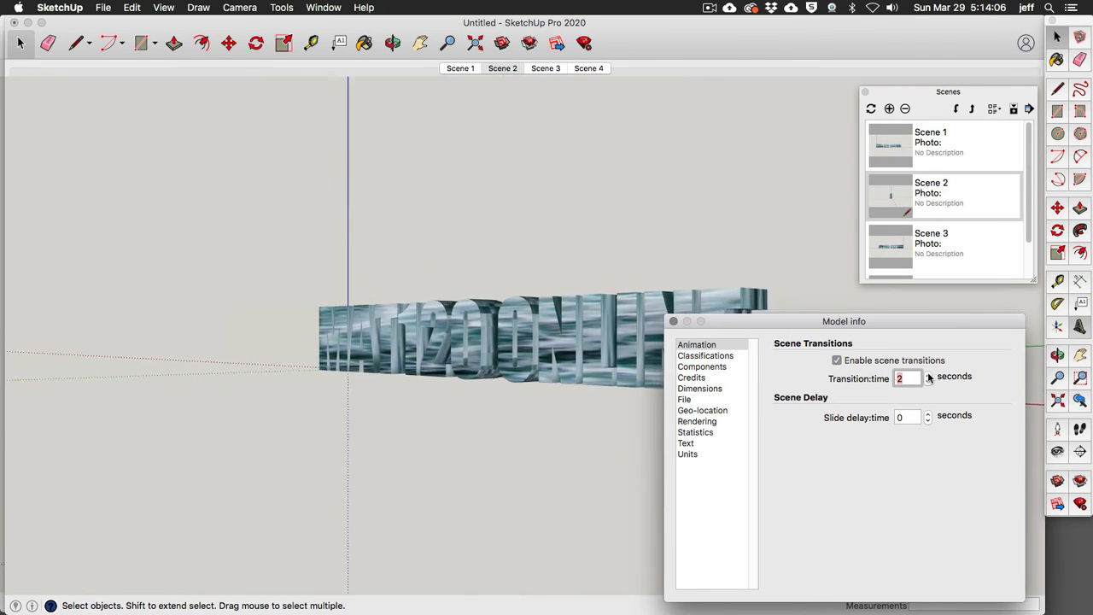
left_click(929, 376)
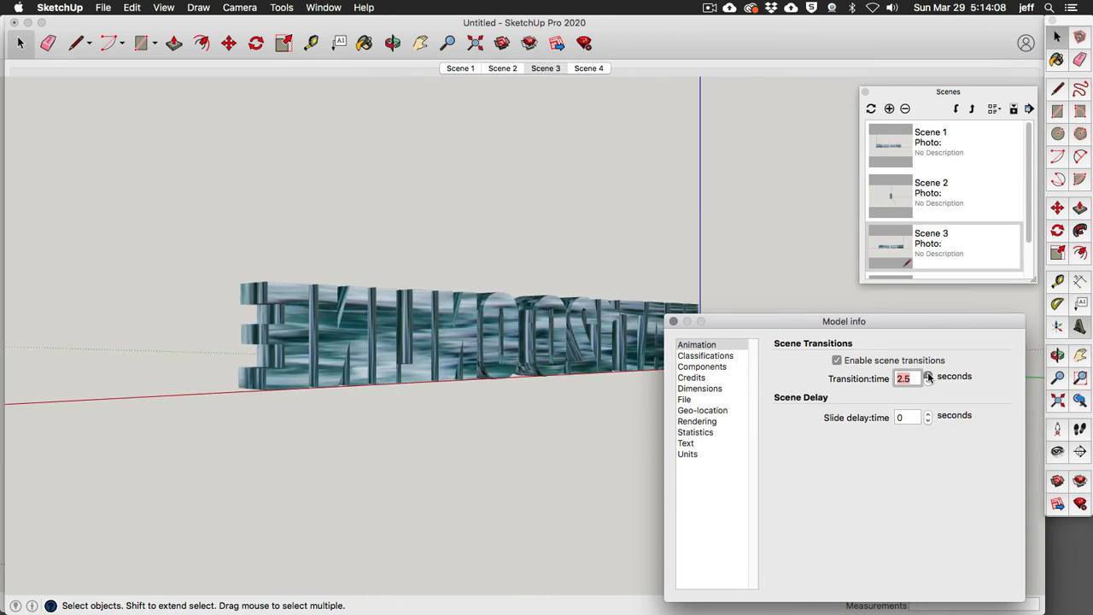
left_click(930, 376)
left_click(929, 375)
left_click(929, 375)
left_click(930, 375)
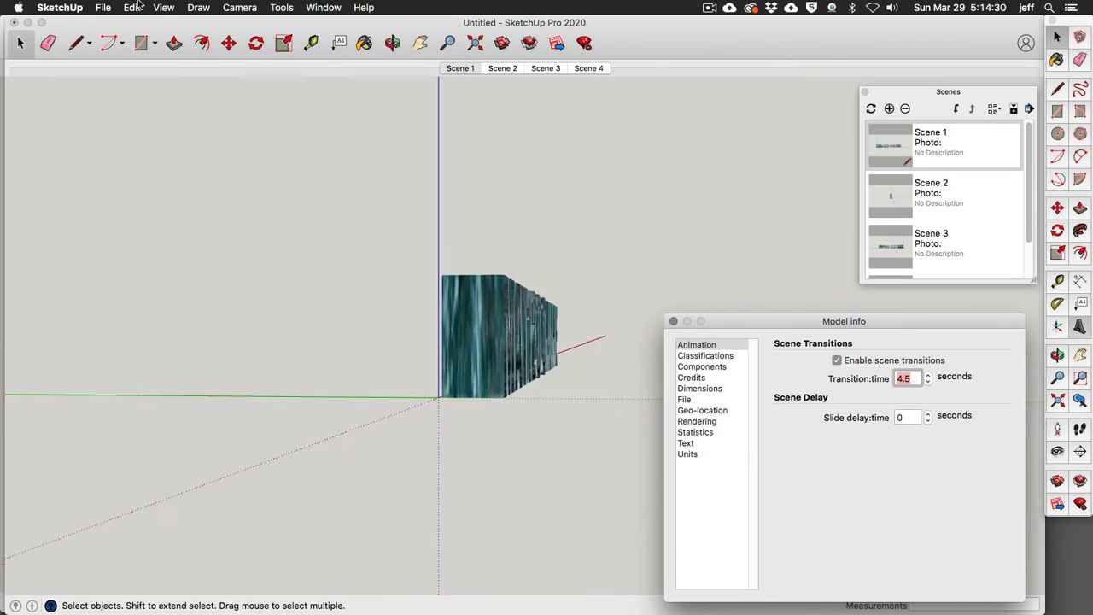
left_click(461, 68)
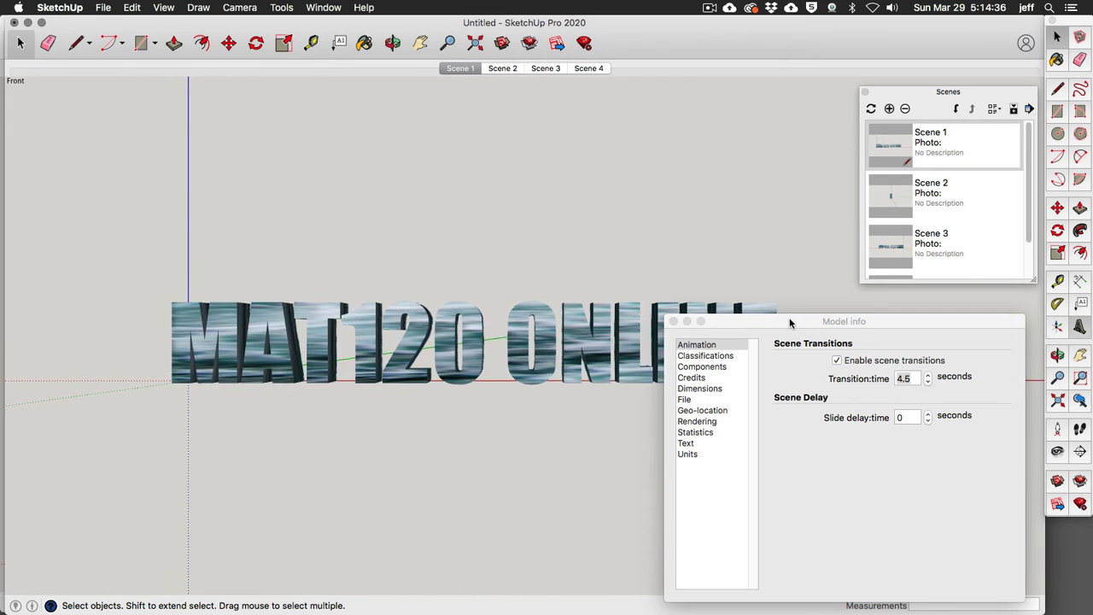
left_click_drag(786, 324, 799, 512)
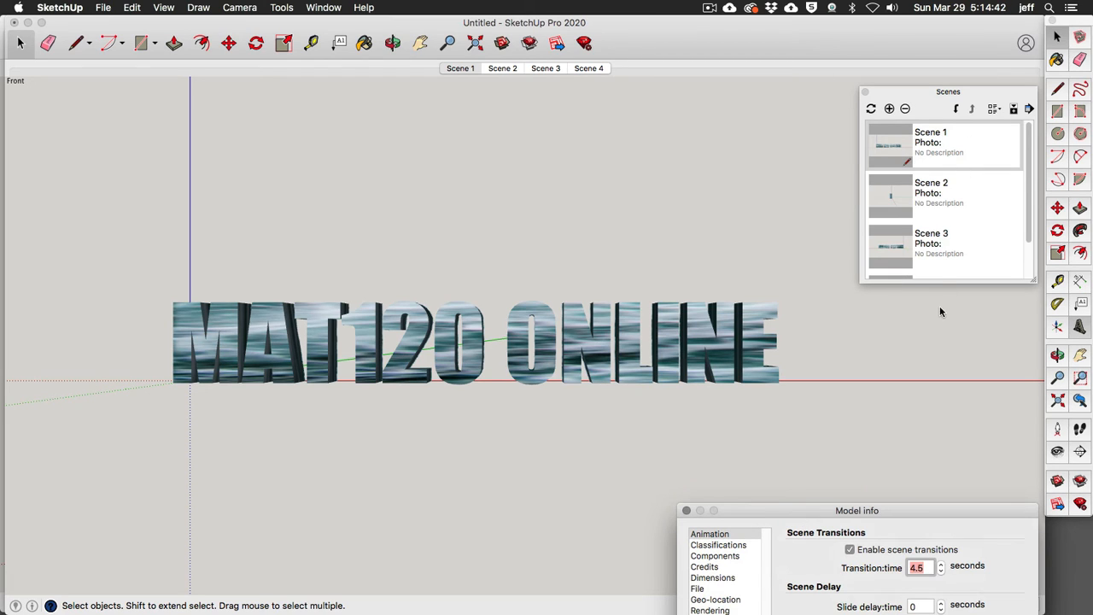
Orbit Scene 2 to an angled view from above the title's ONLINE end and update the scene with all properties
left_click(931, 199)
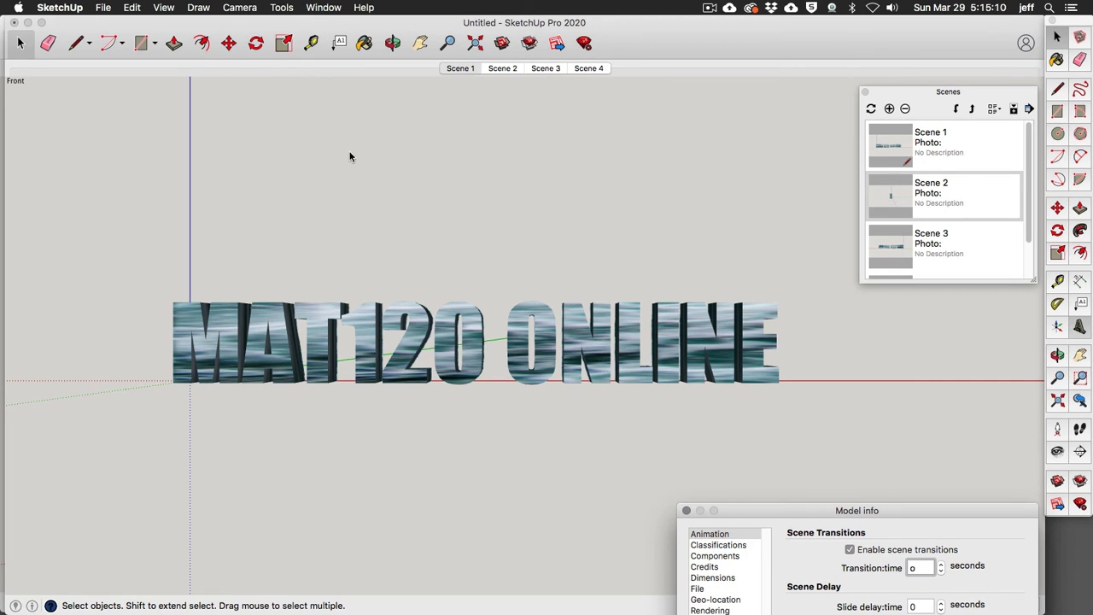
left_click(381, 109)
key("o")
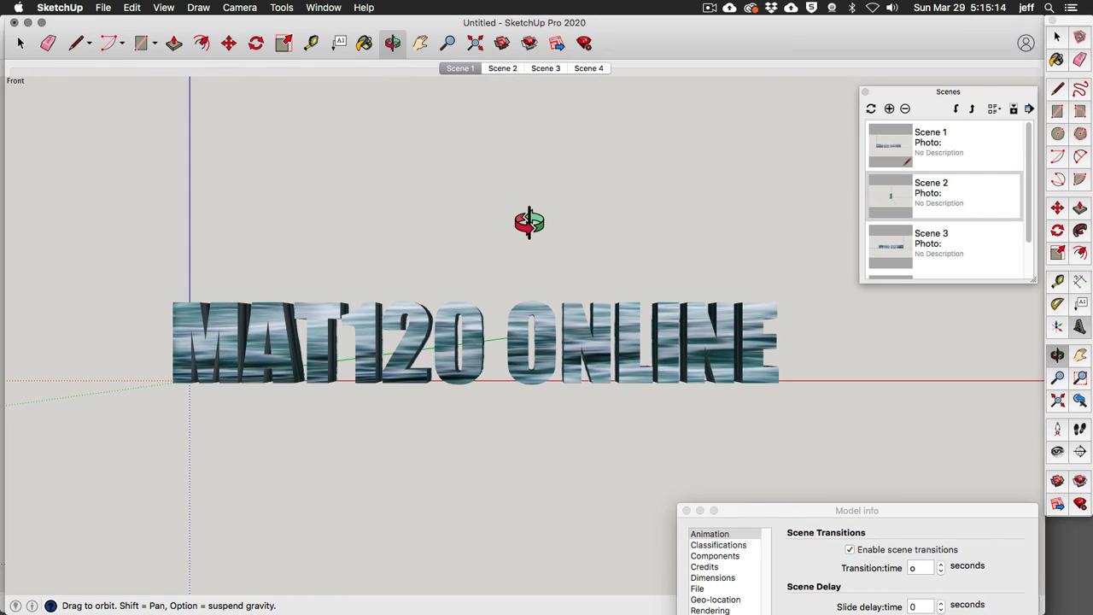
left_click(506, 67)
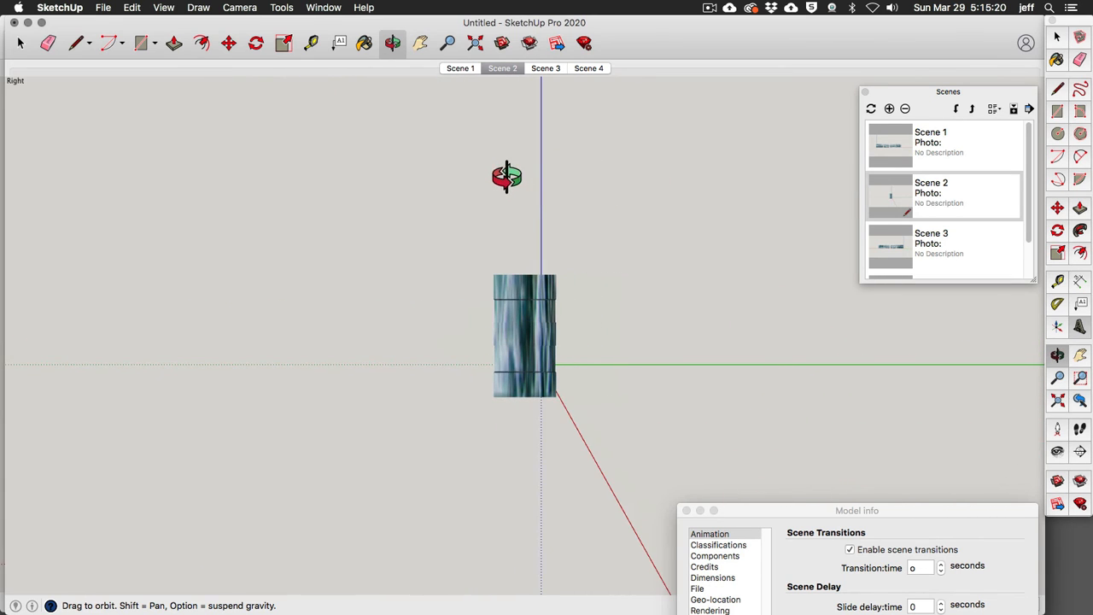
left_click_drag(505, 175, 697, 281)
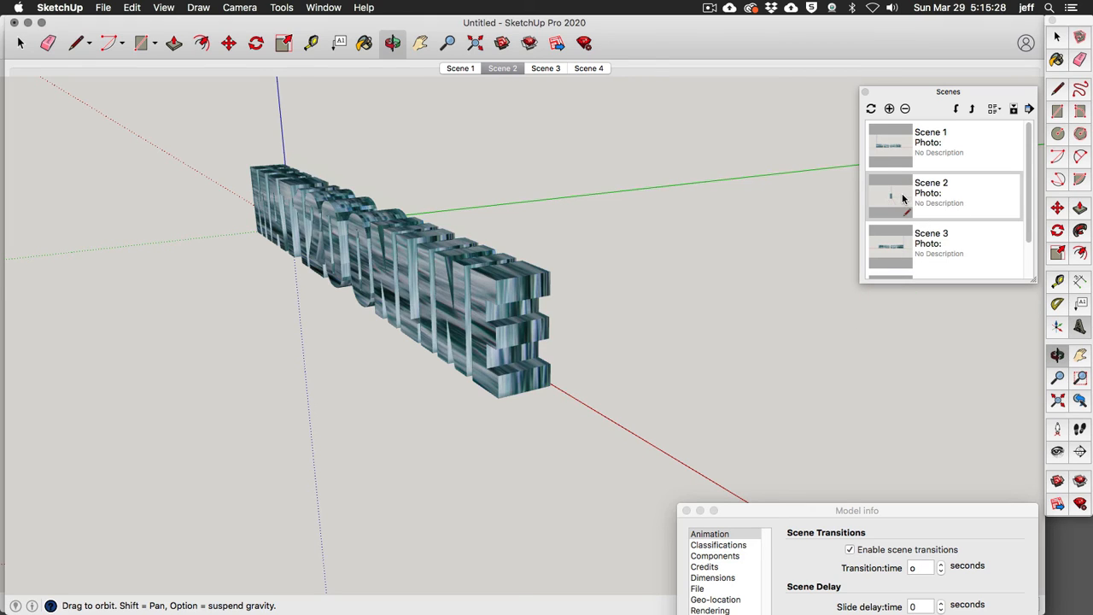
left_click(871, 109)
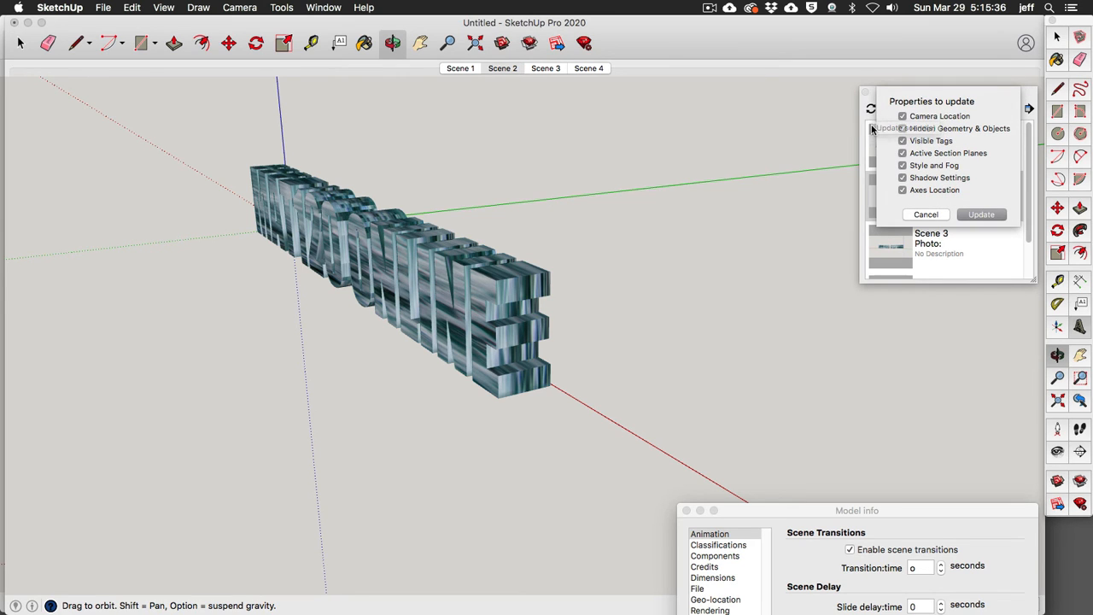
left_click(982, 214)
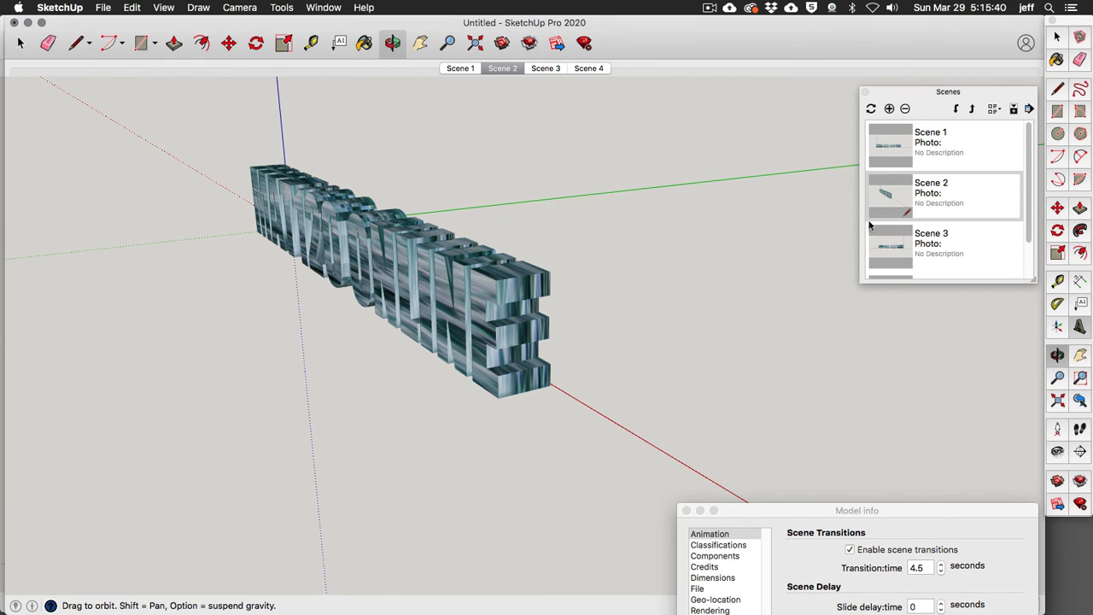
Return to Scene 1 and set the scene transition time to 1 second
left_click(460, 68)
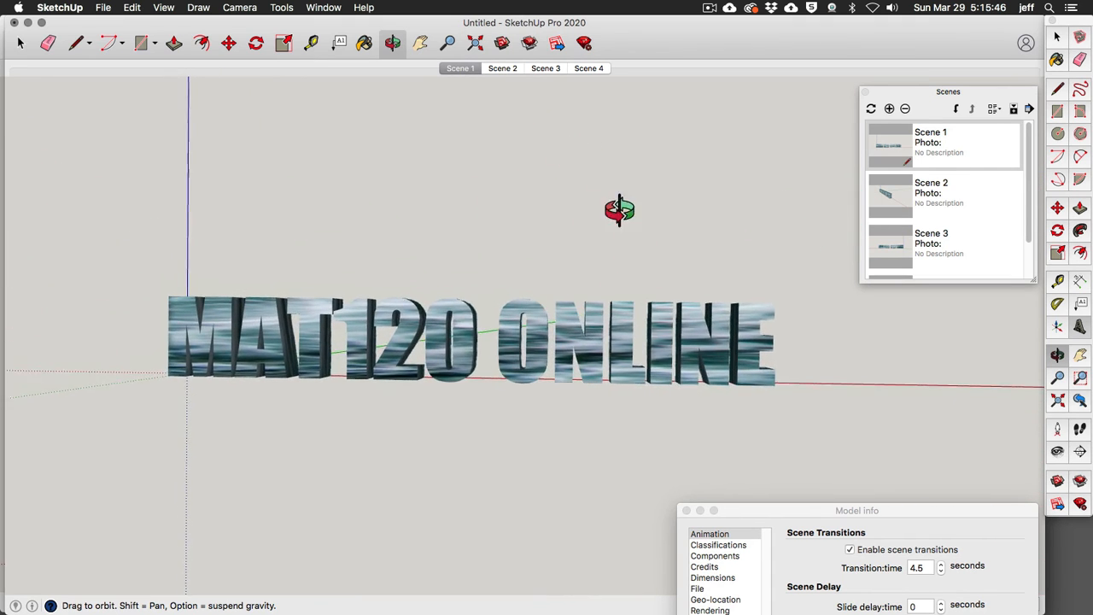
left_click_drag(929, 510, 914, 389)
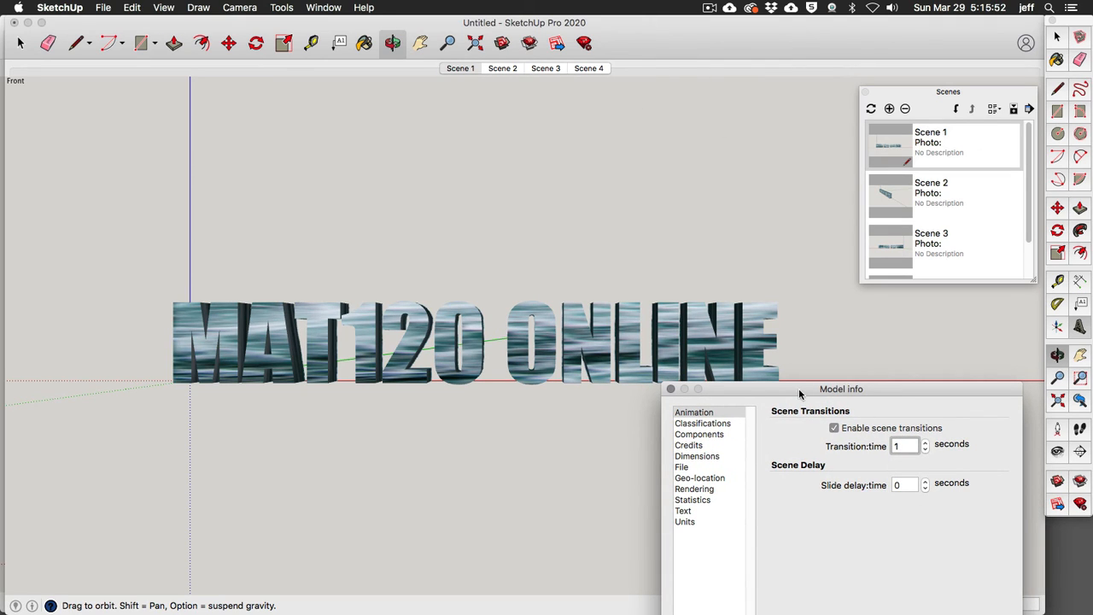
left_click_drag(798, 388, 828, 480)
Orbit Scene 3 to view the back of the title slightly from below and update the scene with all properties
left_click(495, 69)
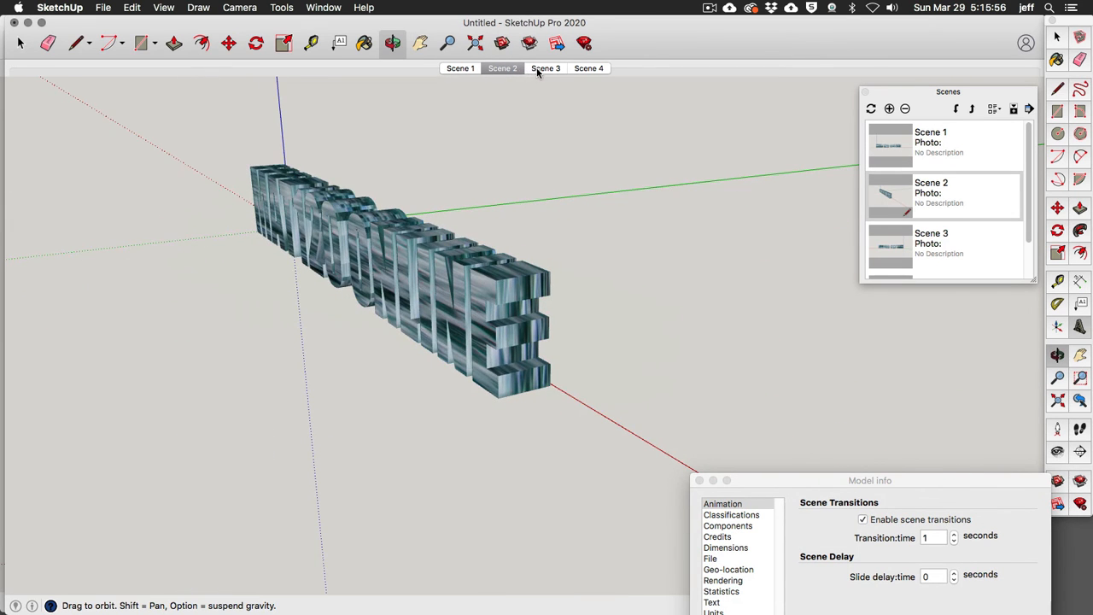
left_click(545, 68)
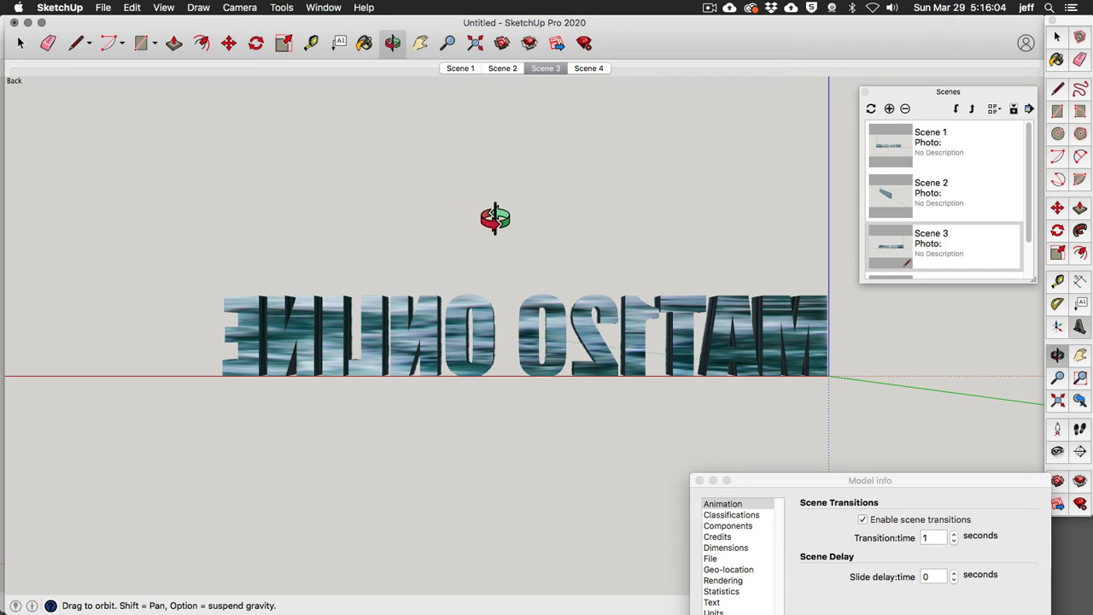
left_click_drag(495, 218, 458, 81)
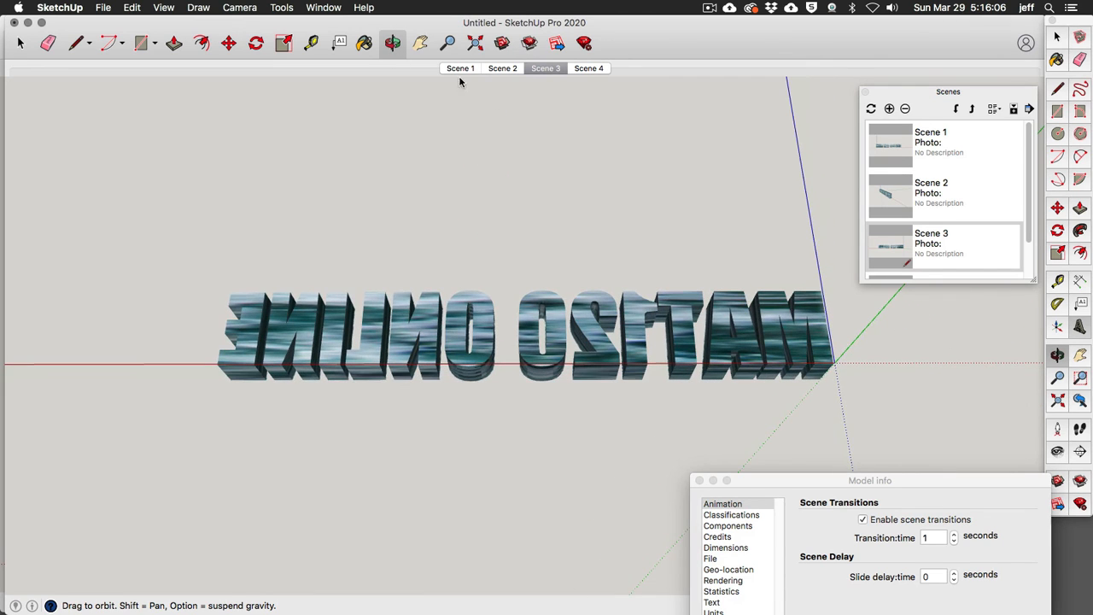
left_click(871, 109)
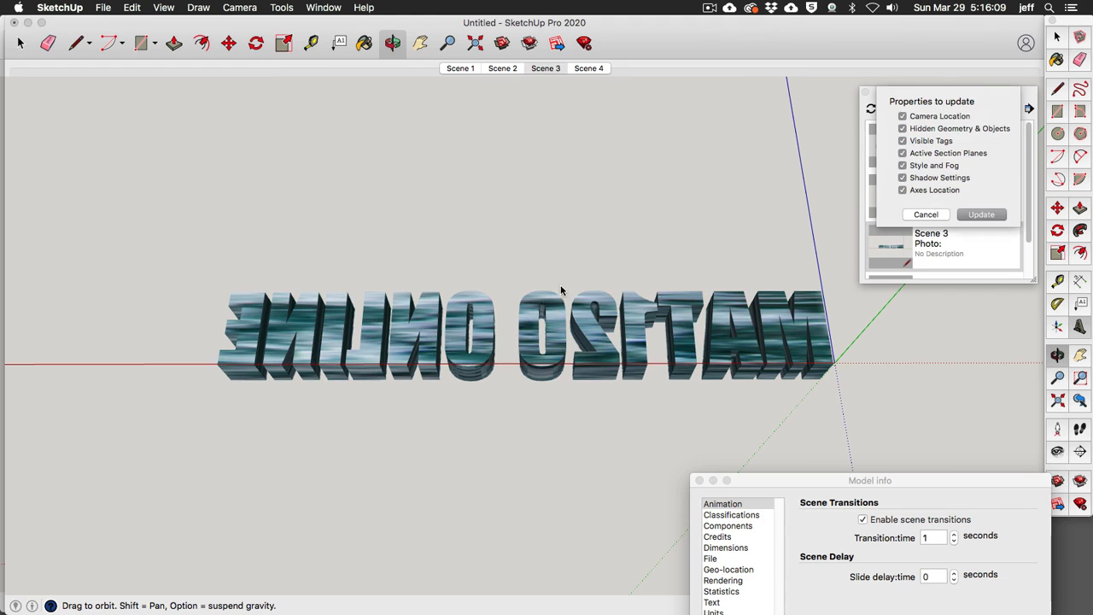
left_click(982, 214)
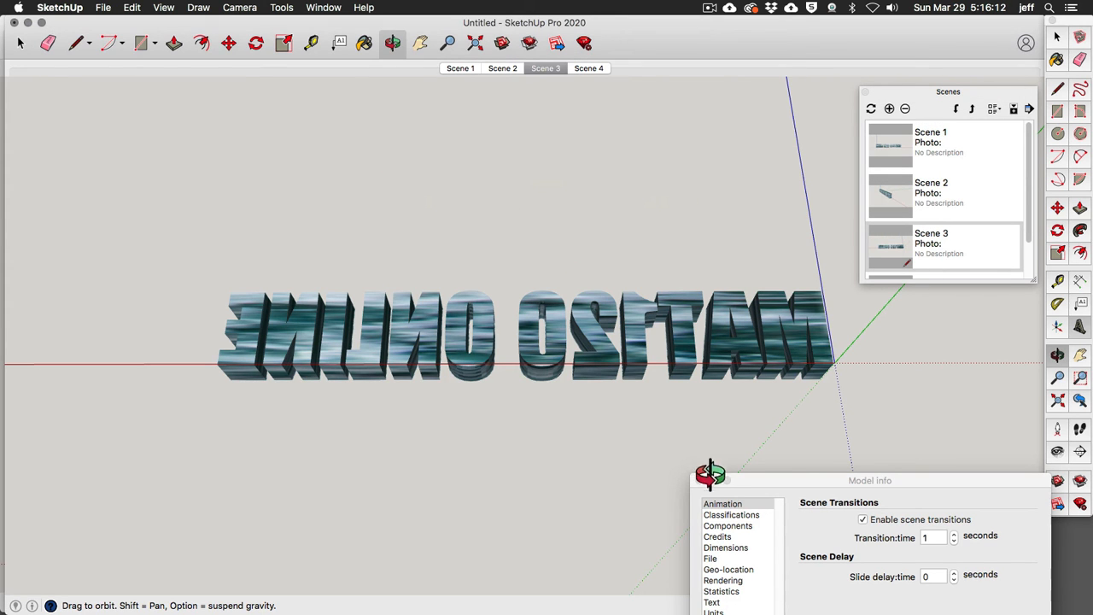
Preview the camera transitions from Scene 1 through Scene 2 to Scene 3
left_click(461, 69)
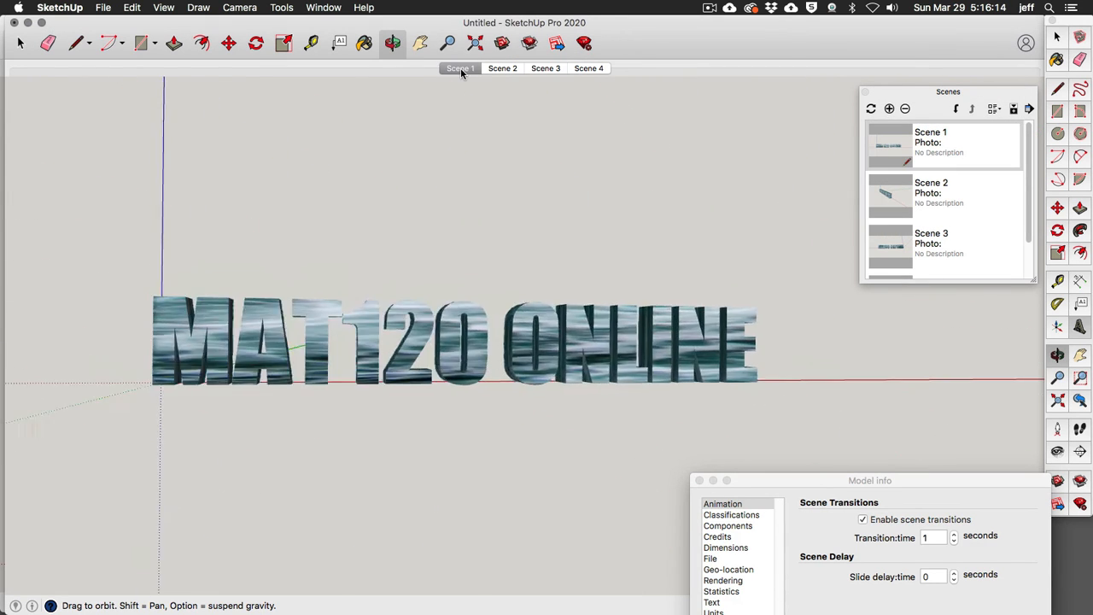
left_click(496, 69)
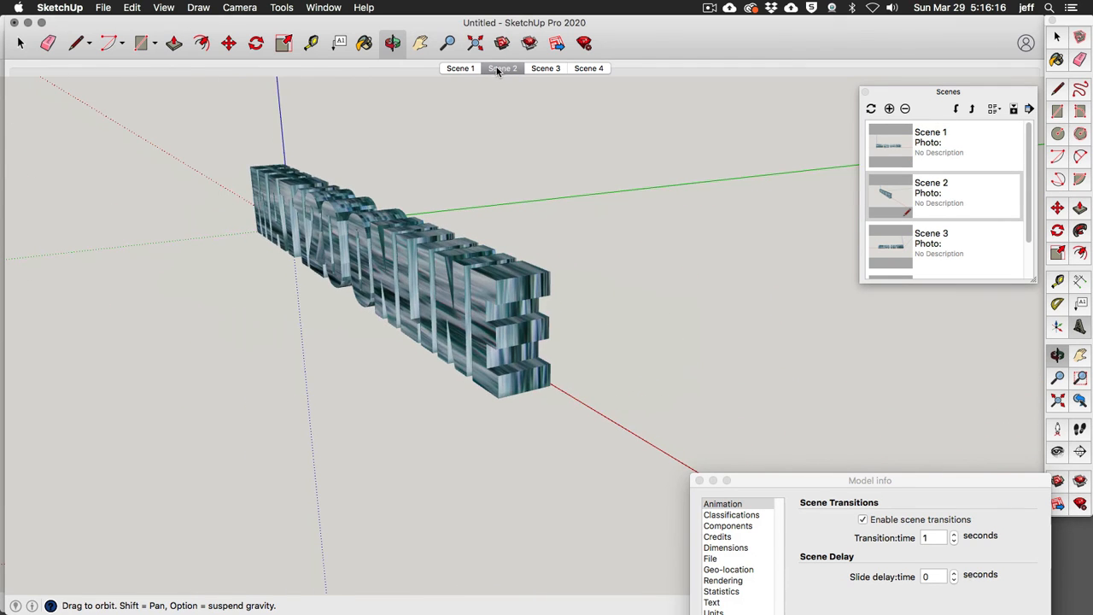
left_click(542, 68)
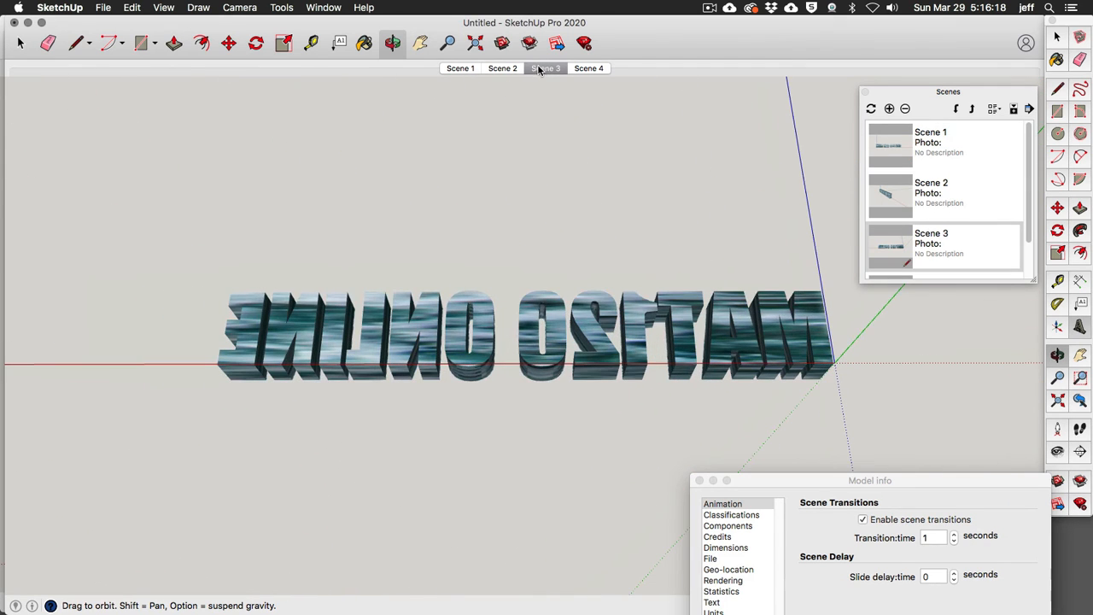
Switch to Scene 4 and orbit to an angled view from above the title's MAT end
scroll(945, 210, "down", 3)
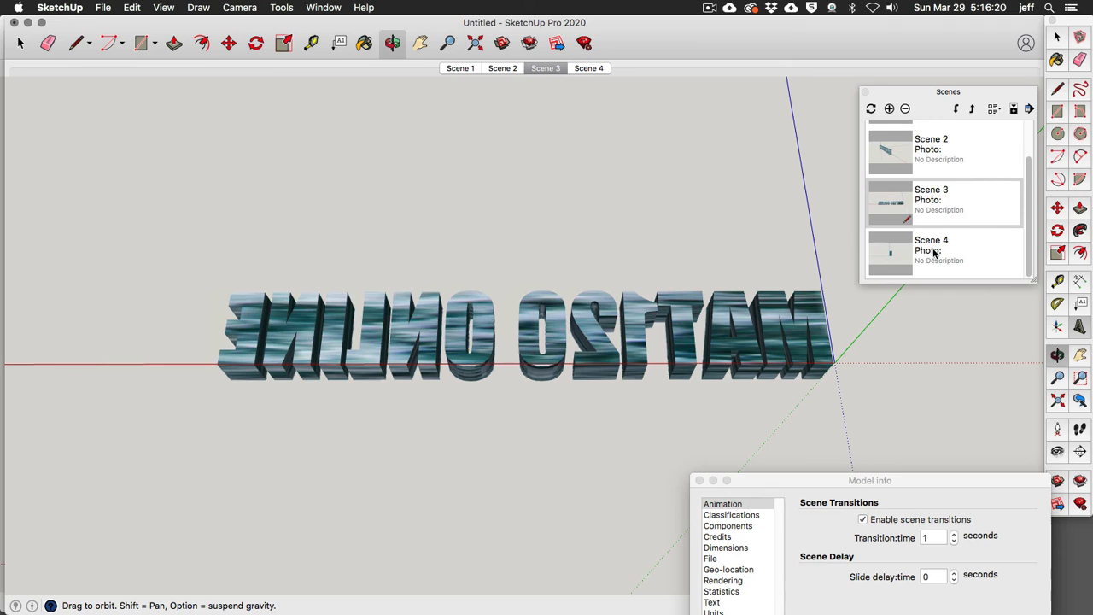
left_click(934, 251)
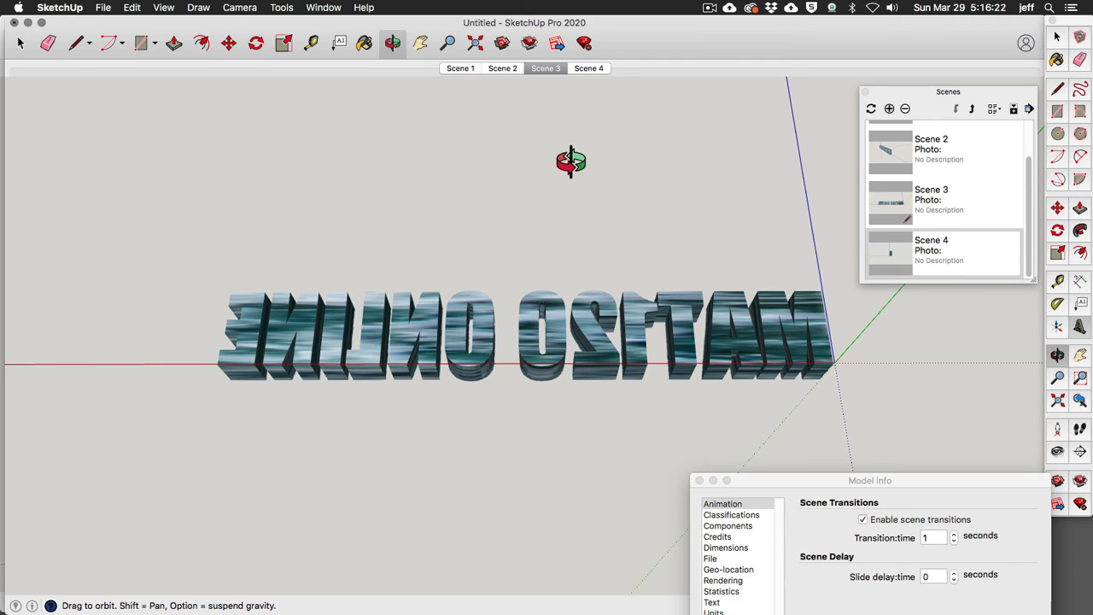
left_click(598, 69)
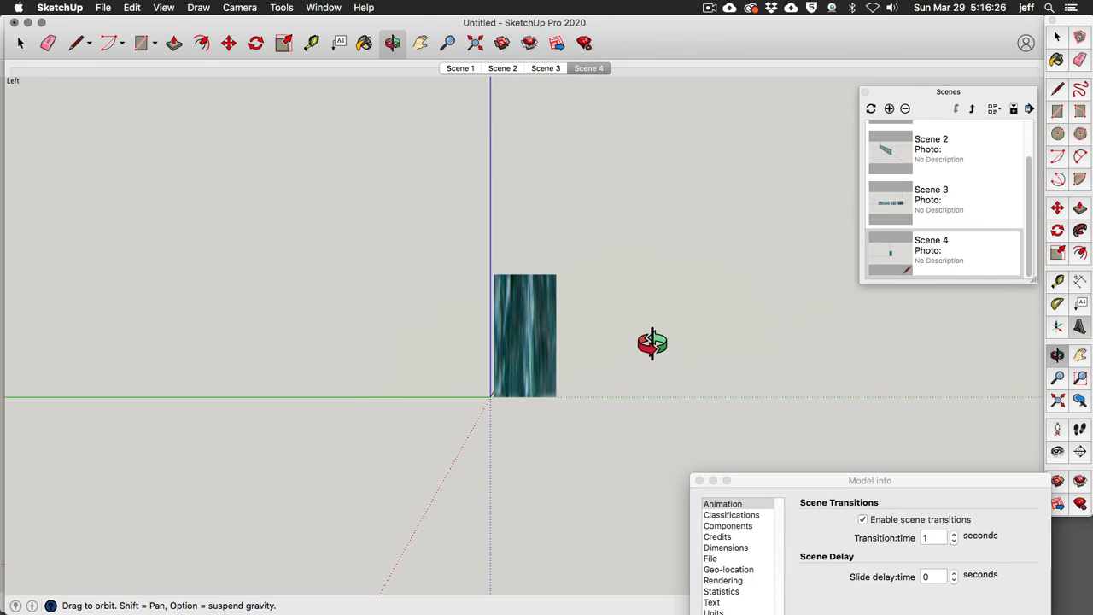
left_click_drag(629, 332, 518, 390)
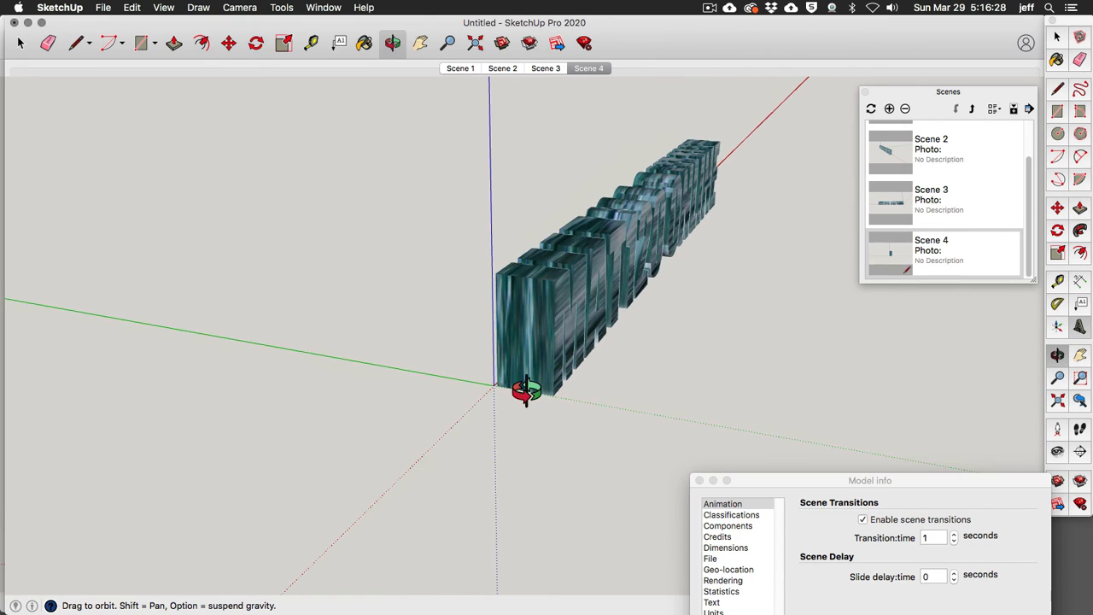
key("space")
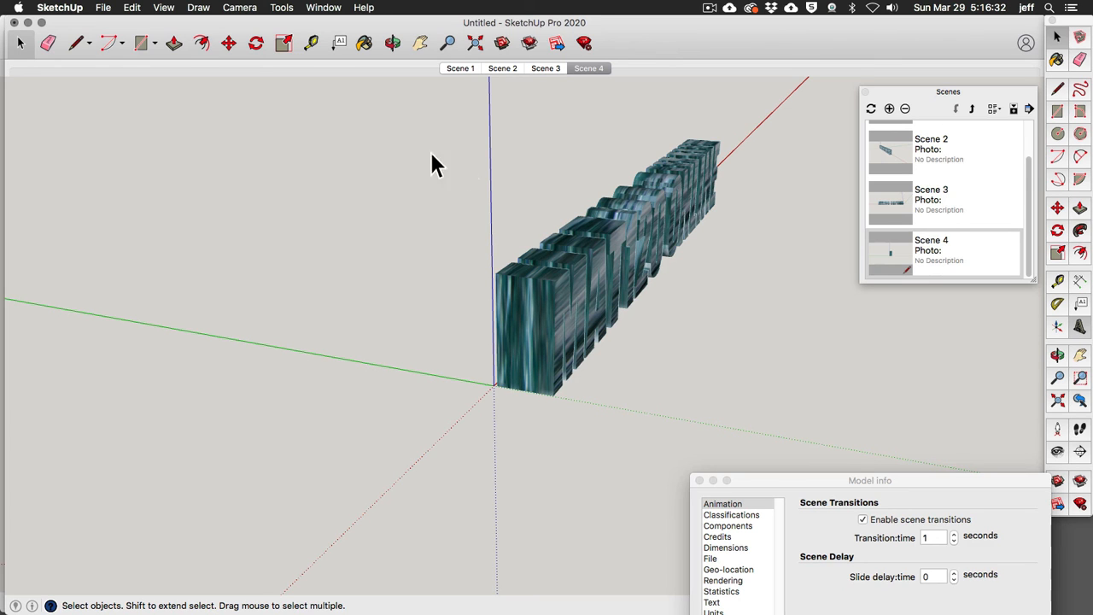
Pan and zoom the Scene 4 camera so the full title appears larger and closer to the middle of the view
key("h")
left_click_drag(739, 322, 564, 363)
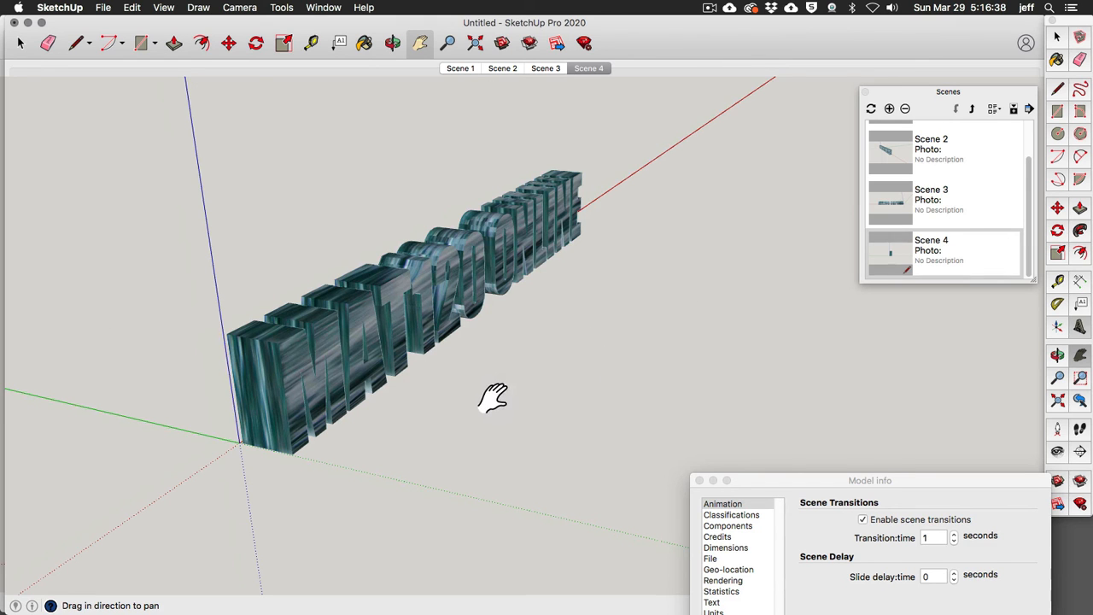
scroll(525, 343, "up", 2)
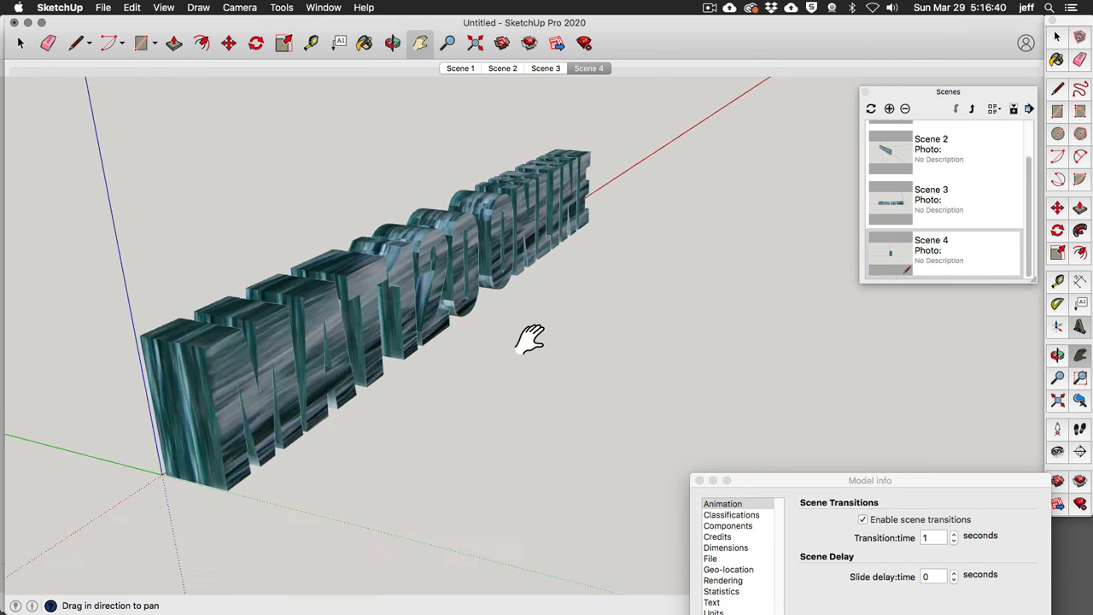
scroll(530, 339, "up", 4)
scroll(530, 339, "down", 5)
scroll(529, 339, "up", 5)
scroll(529, 339, "down", 5)
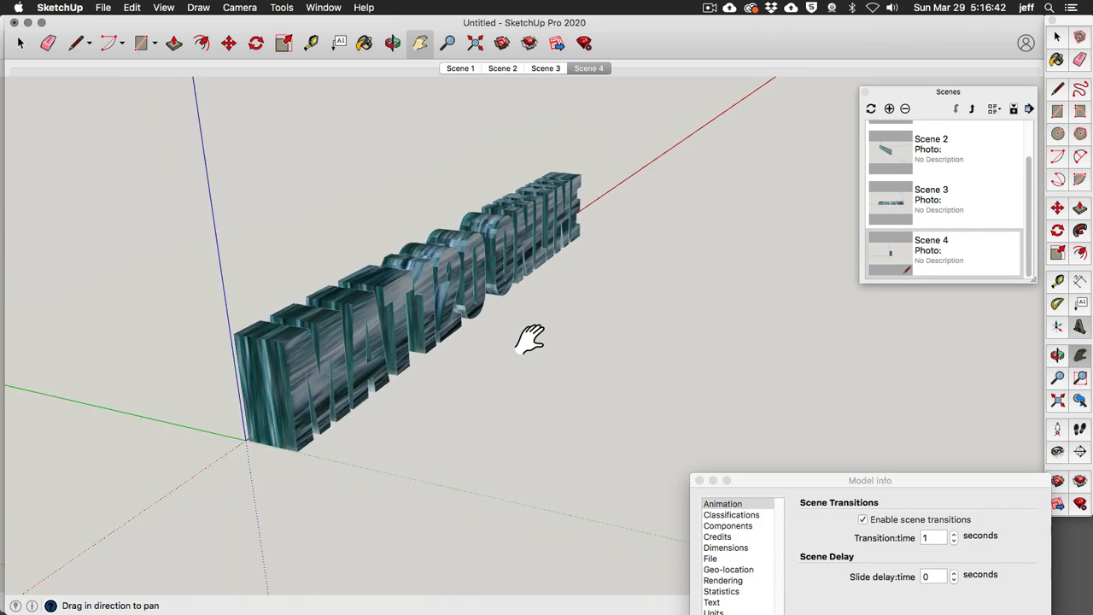
scroll(529, 339, "up", 3)
scroll(529, 339, "down", 4)
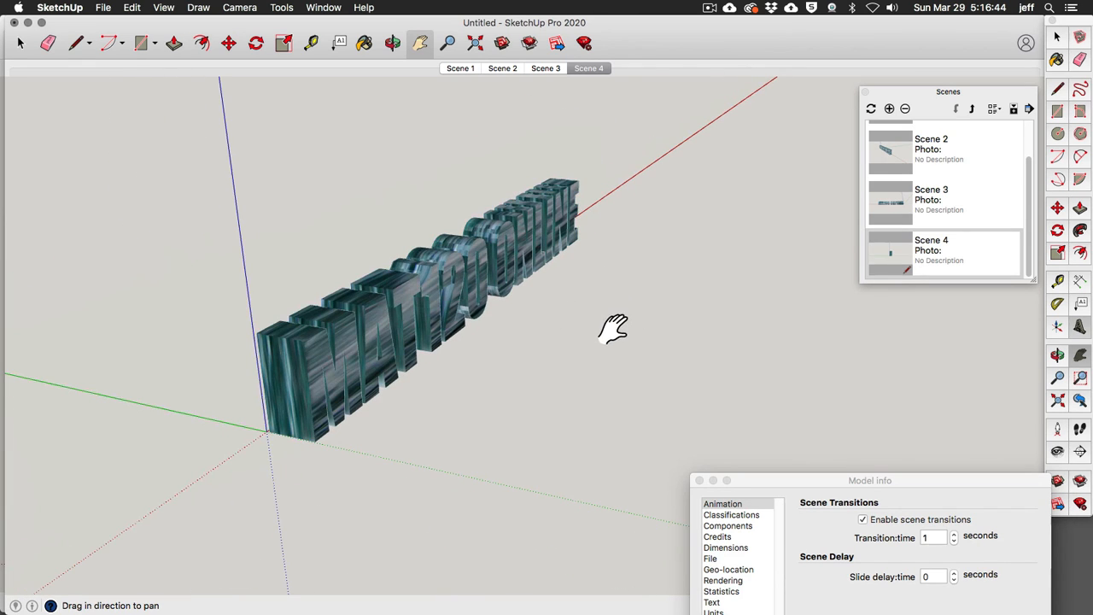
scroll(488, 439, "up", 3)
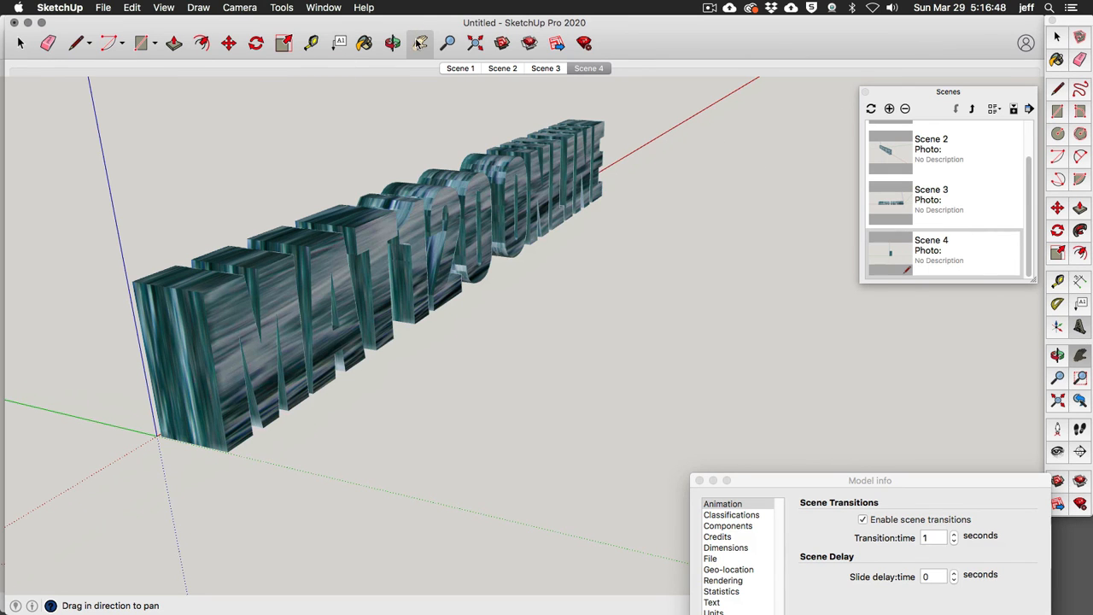
left_click_drag(562, 364, 631, 409)
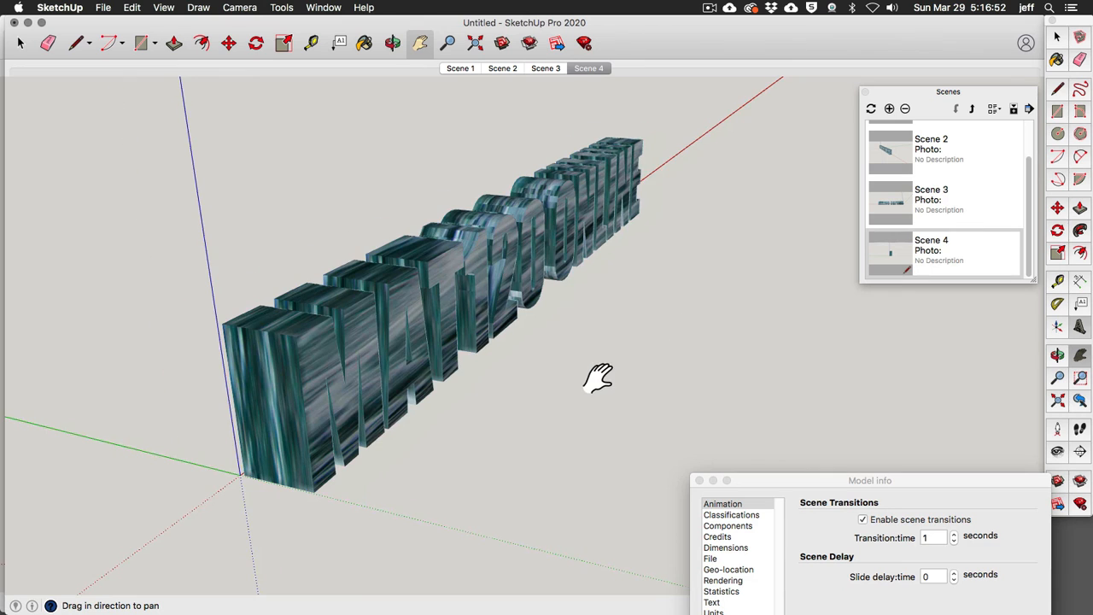
left_click_drag(595, 373, 609, 378)
scroll(609, 378, "up", 1)
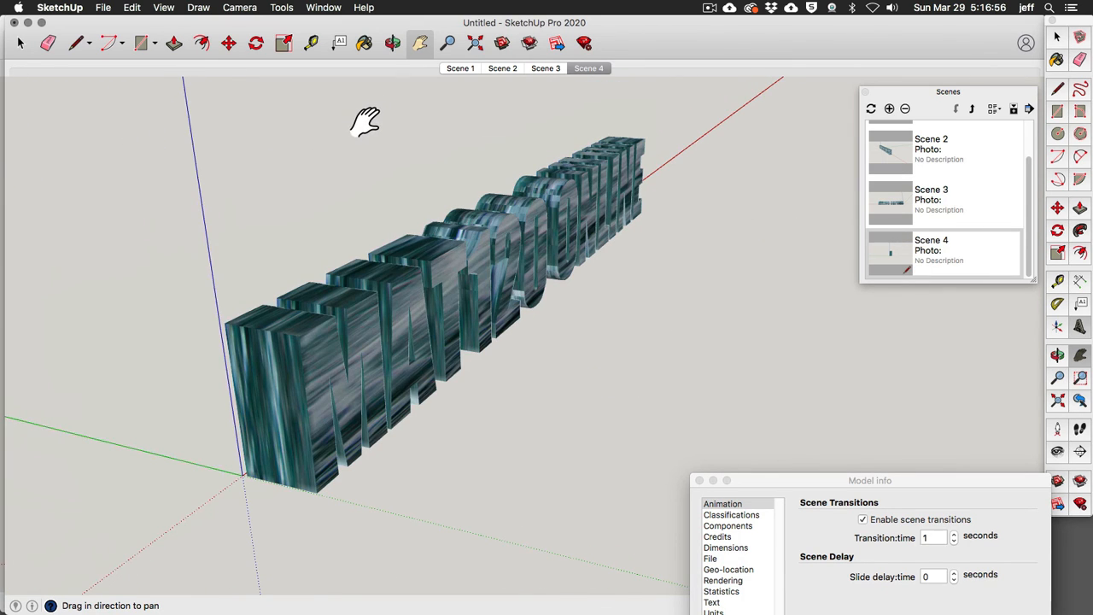
Orbit further toward the title's front face, keeping the raised angle, and update Scene 4 with this camera view
key("o")
left_click_drag(392, 134, 288, 193)
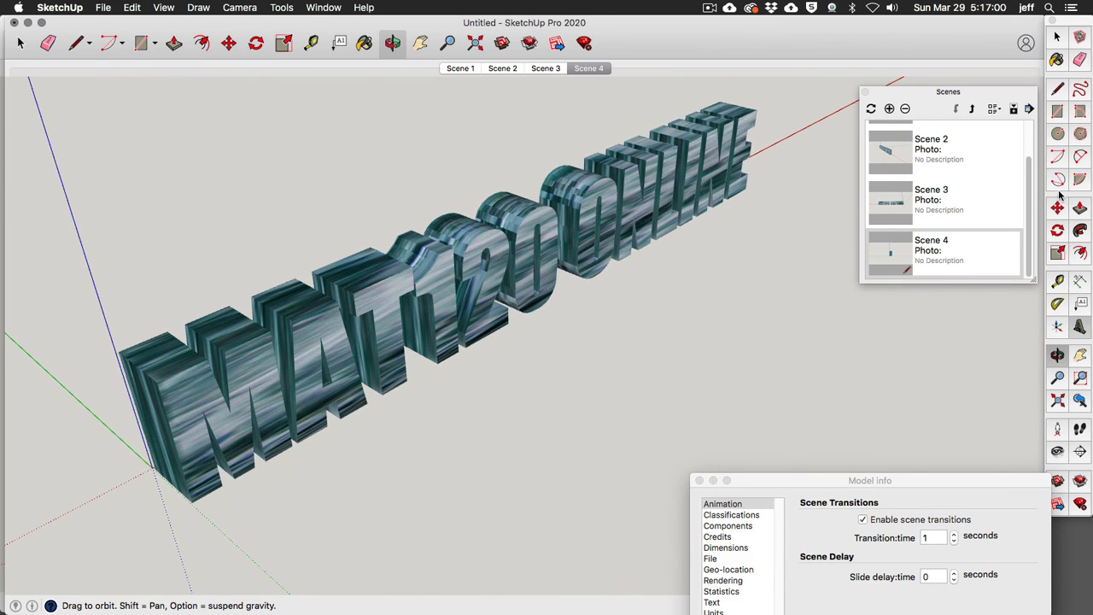
left_click(870, 108)
left_click(981, 215)
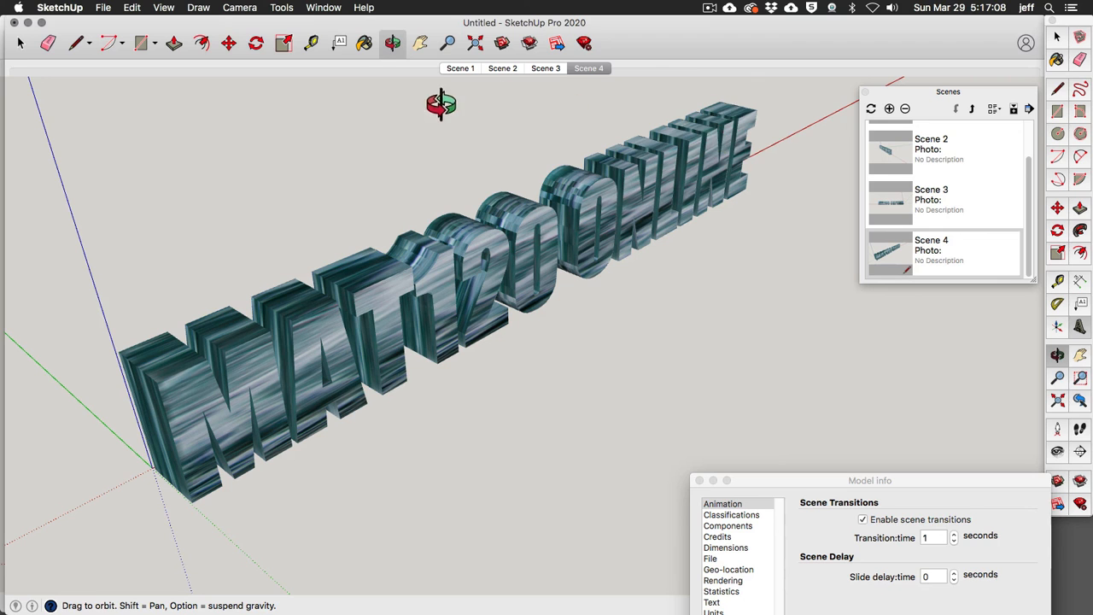
Preview the camera transitions from Scene 1 through Scenes 2, 3 and 4 and back to Scene 1
left_click(461, 69)
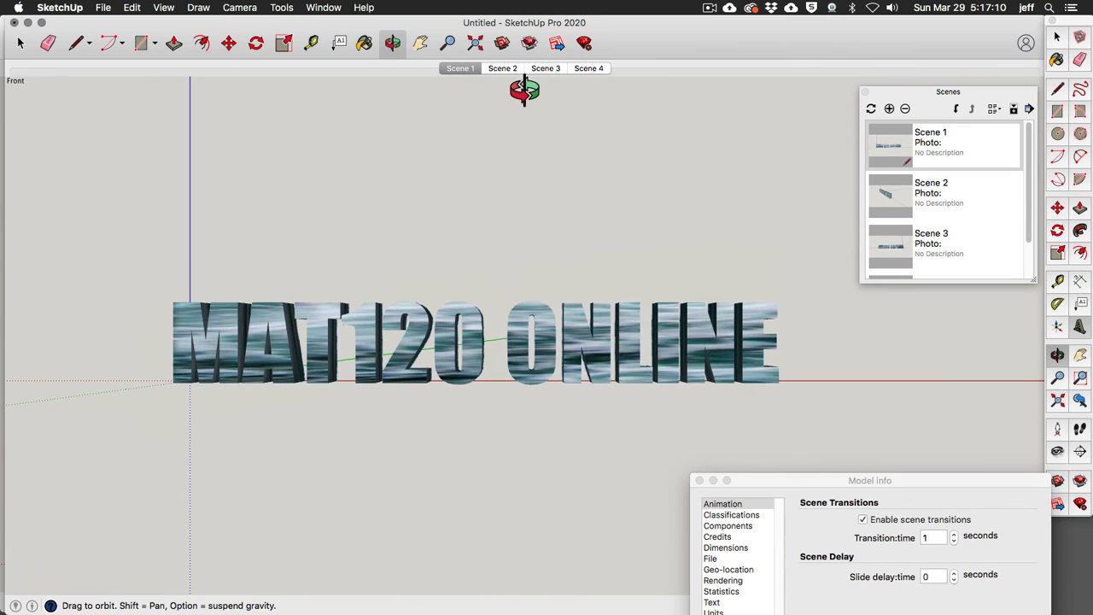
left_click(503, 69)
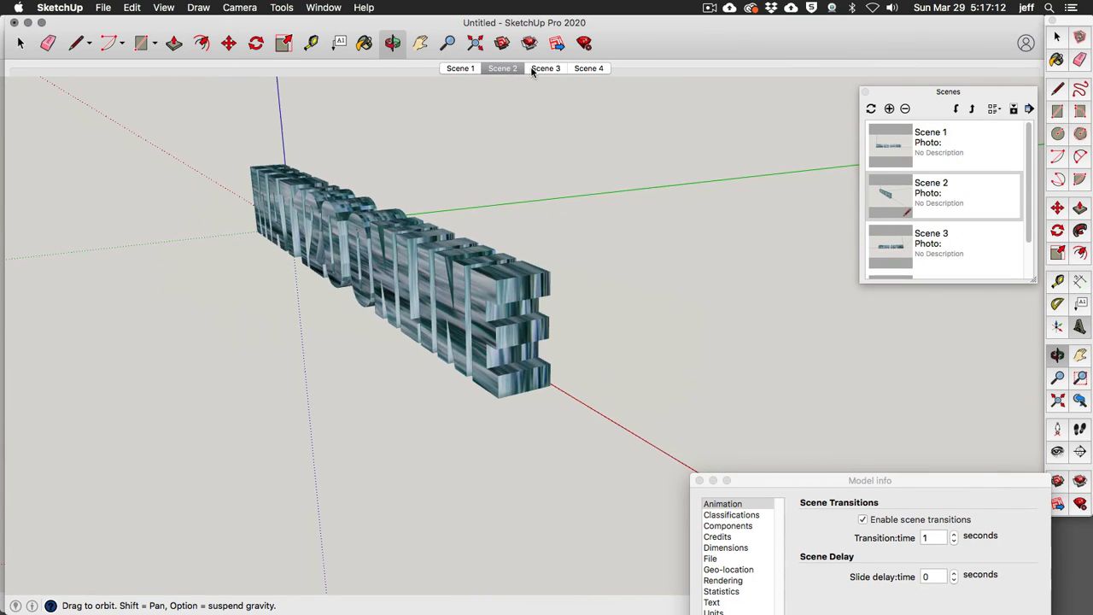
left_click(537, 70)
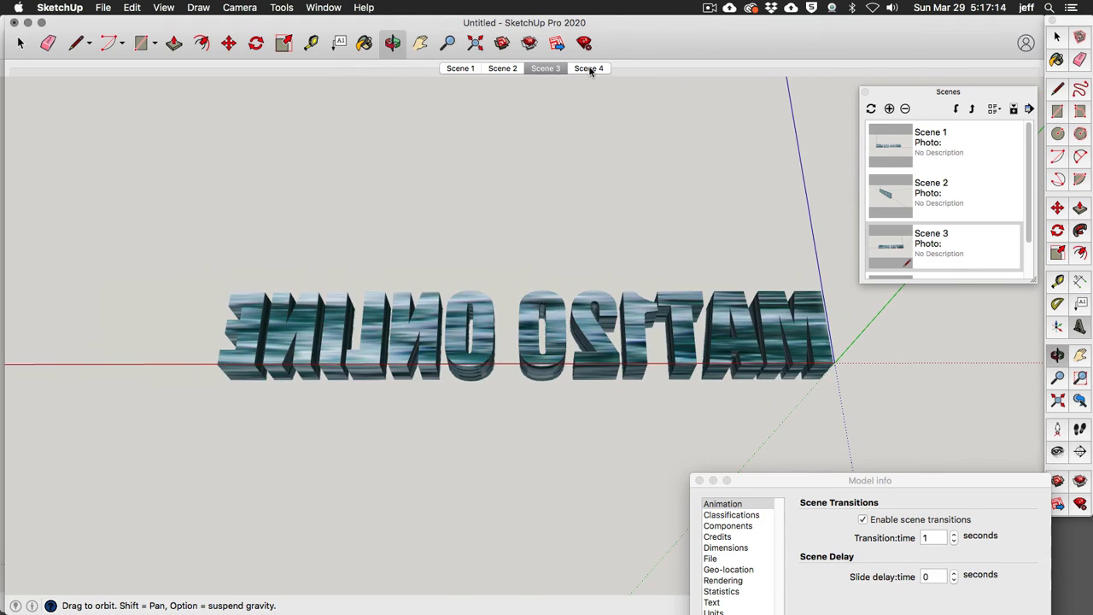
left_click(589, 69)
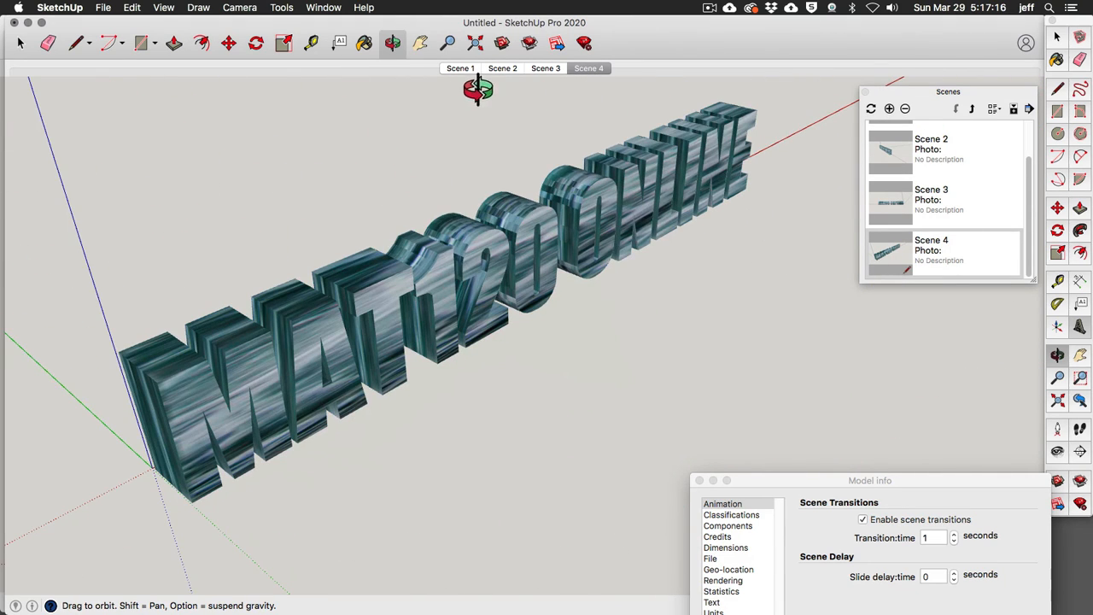
left_click(458, 69)
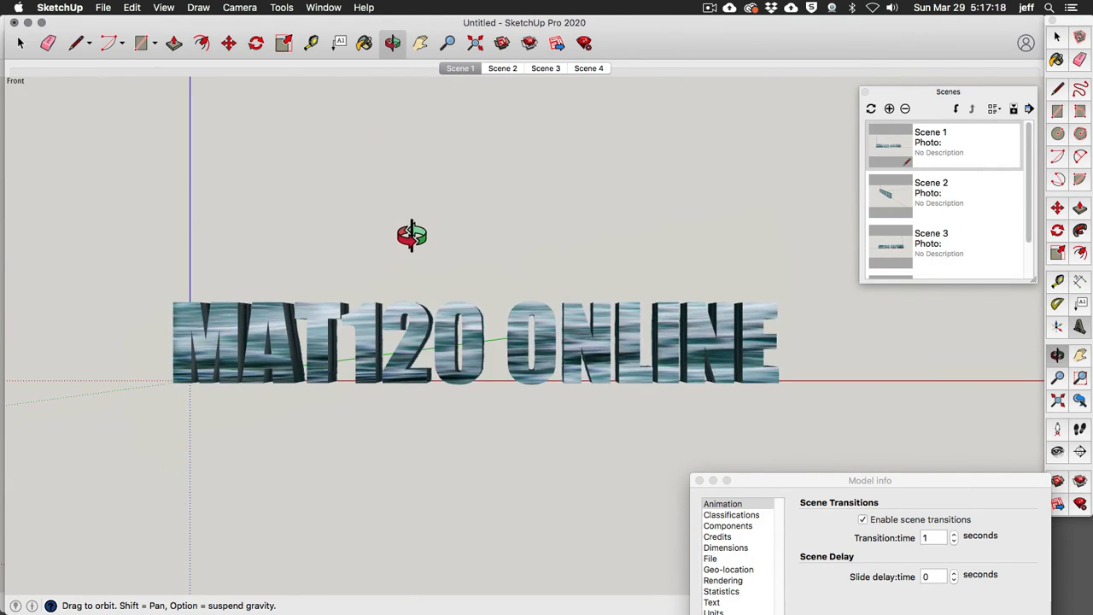